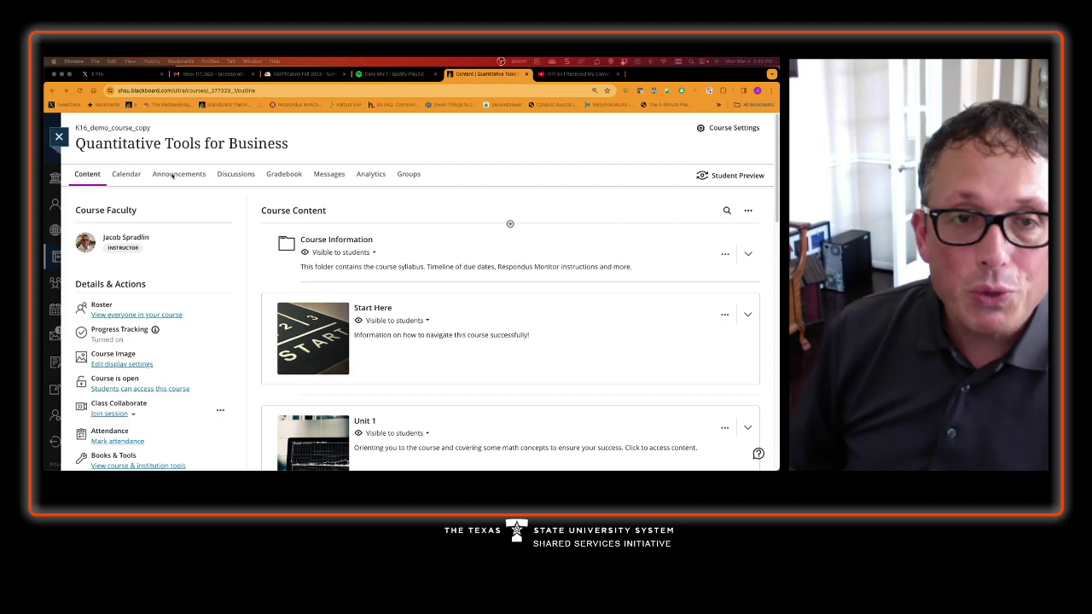
- Set the draft announcement "Welcome to BANA 5300 online Spring 2022" to send an email copy to recipients and save it
click(171, 176)
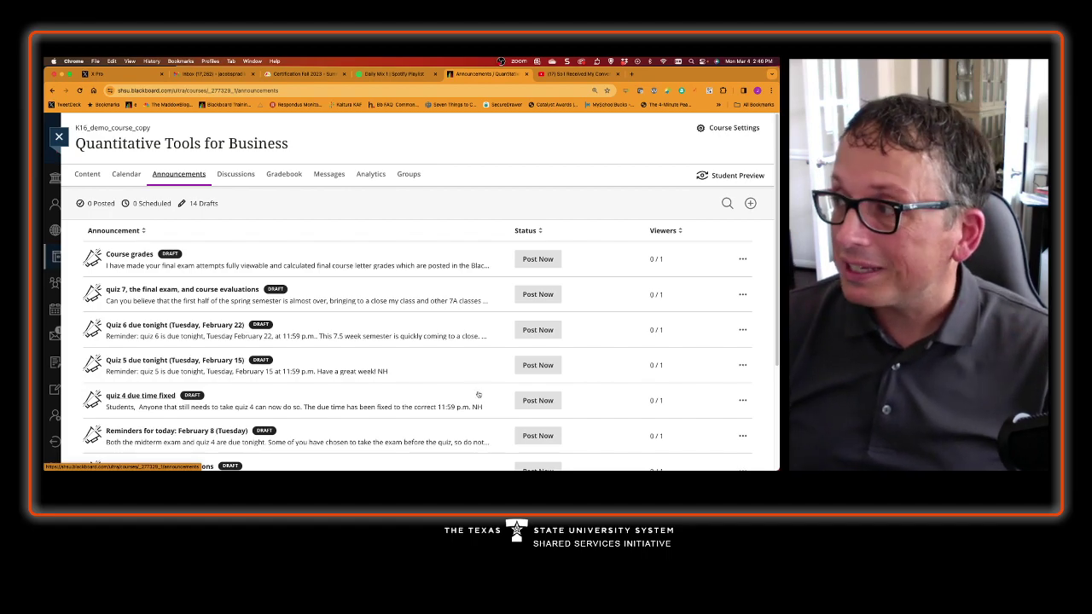
scroll(493, 418, down, 5)
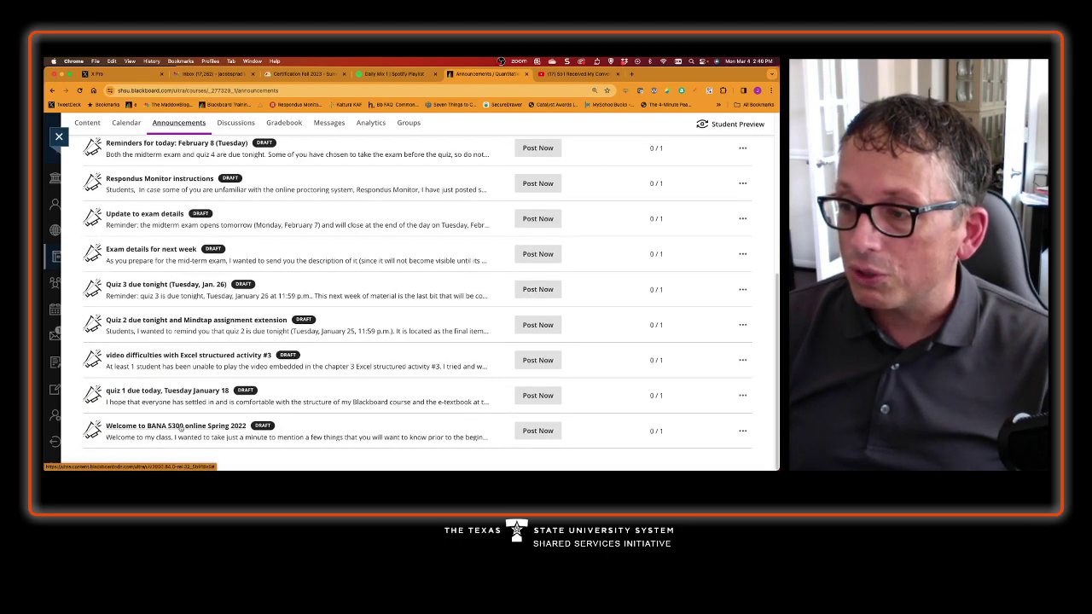
click(744, 433)
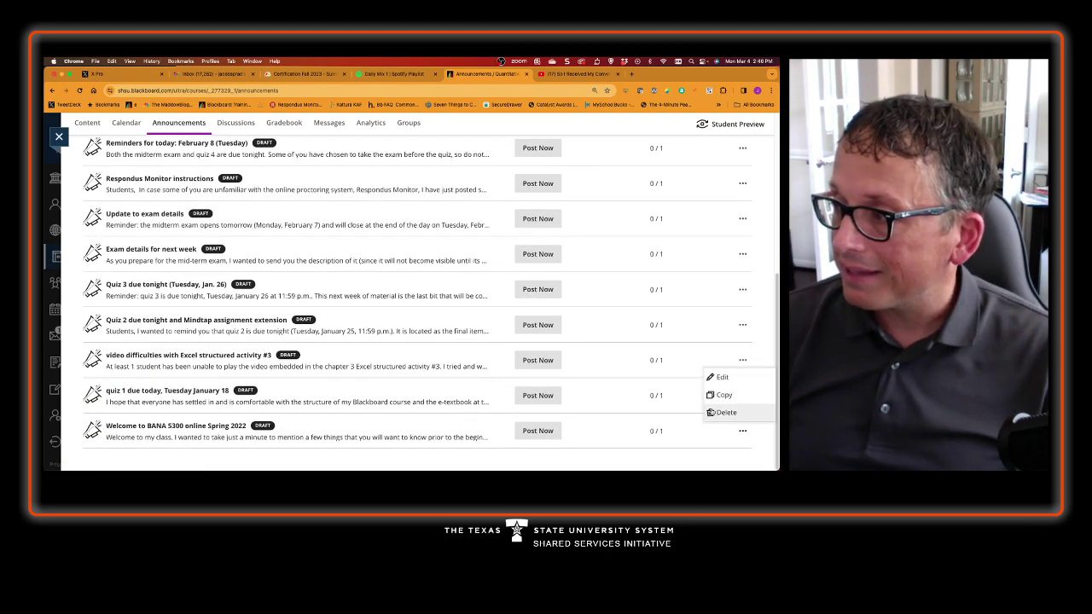
click(722, 377)
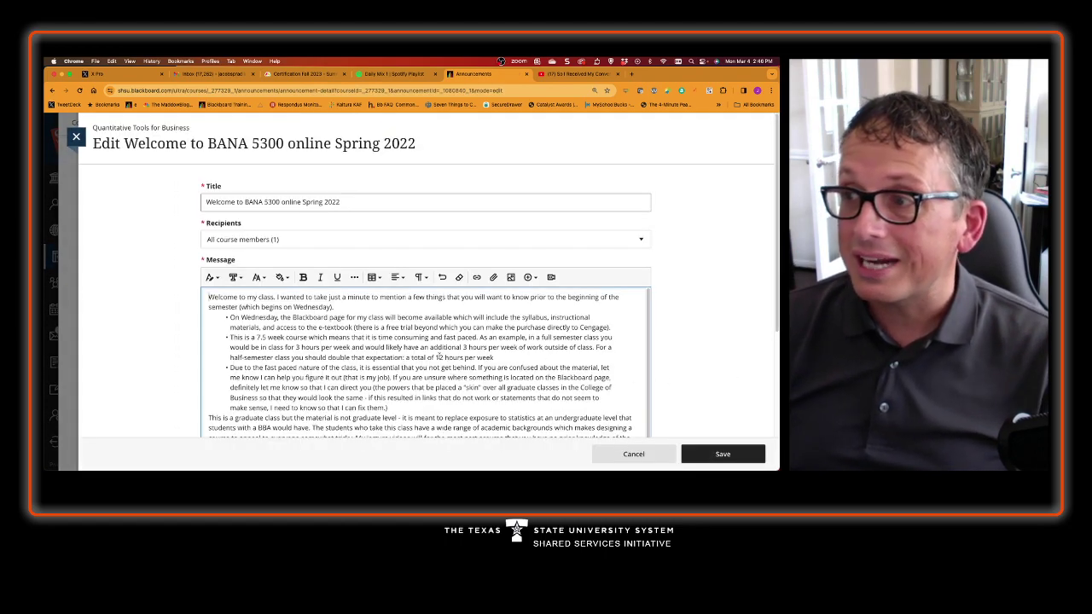
scroll(441, 357, down, 5)
scroll(707, 349, down, 5)
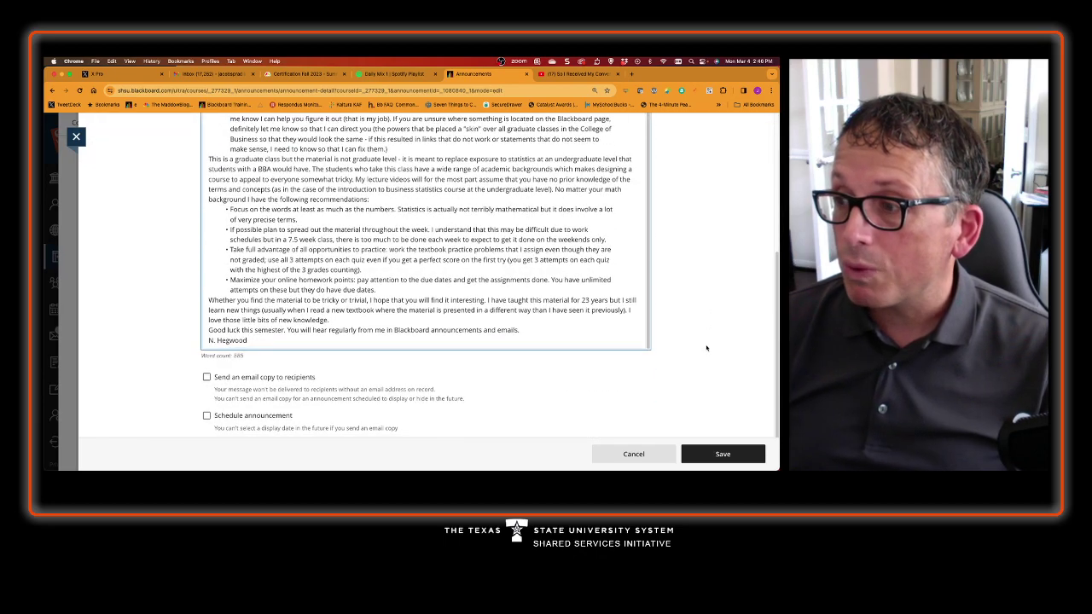
click(207, 378)
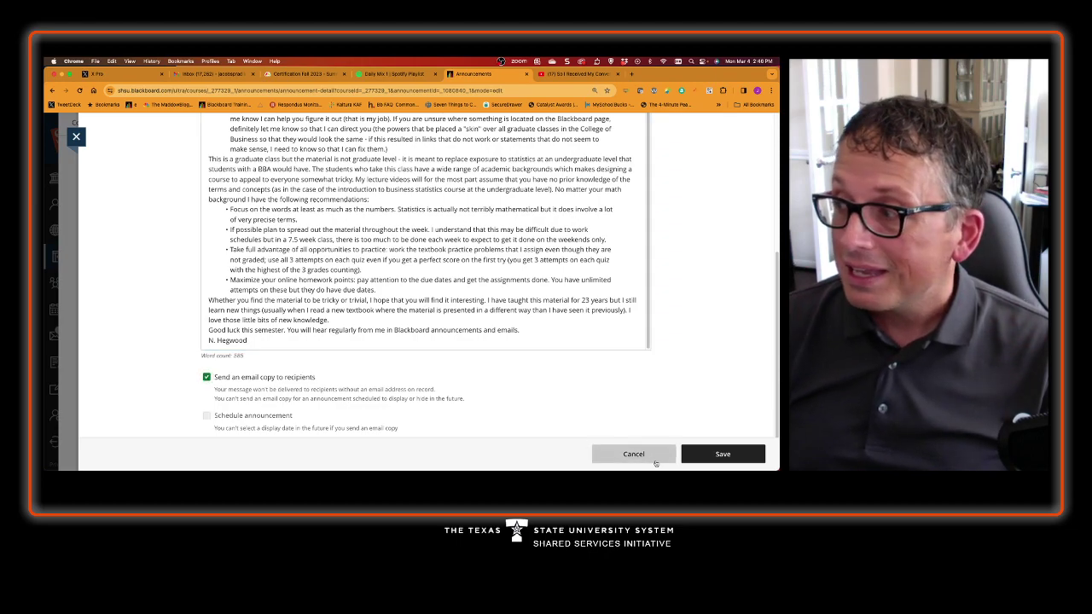
click(716, 453)
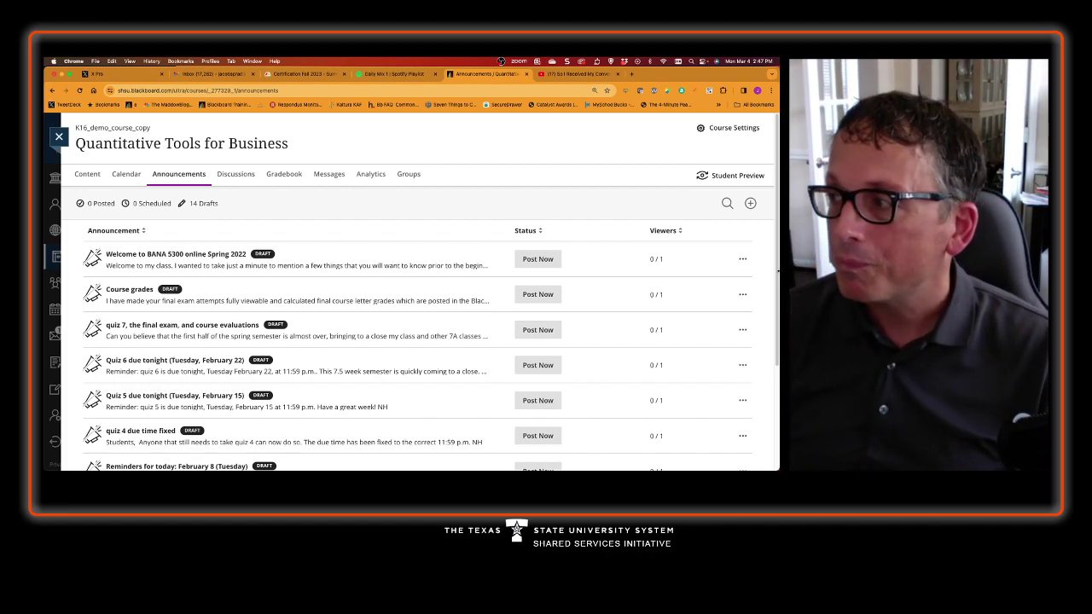
- Reopen the Welcome to BANA 5300 announcement for editing, check its email copy and scheduling options, and save it
click(742, 259)
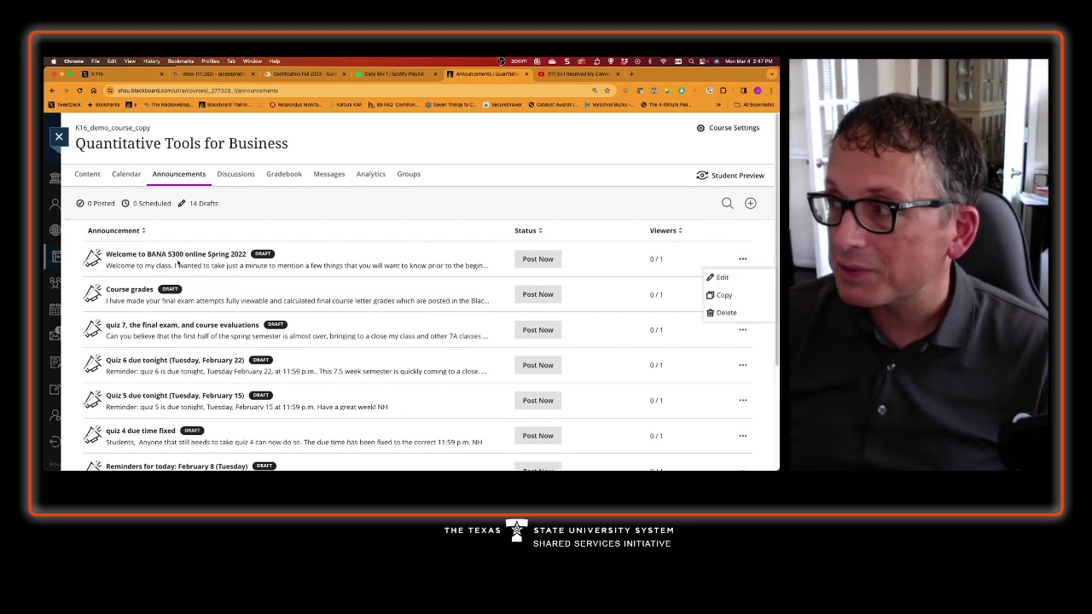
click(721, 278)
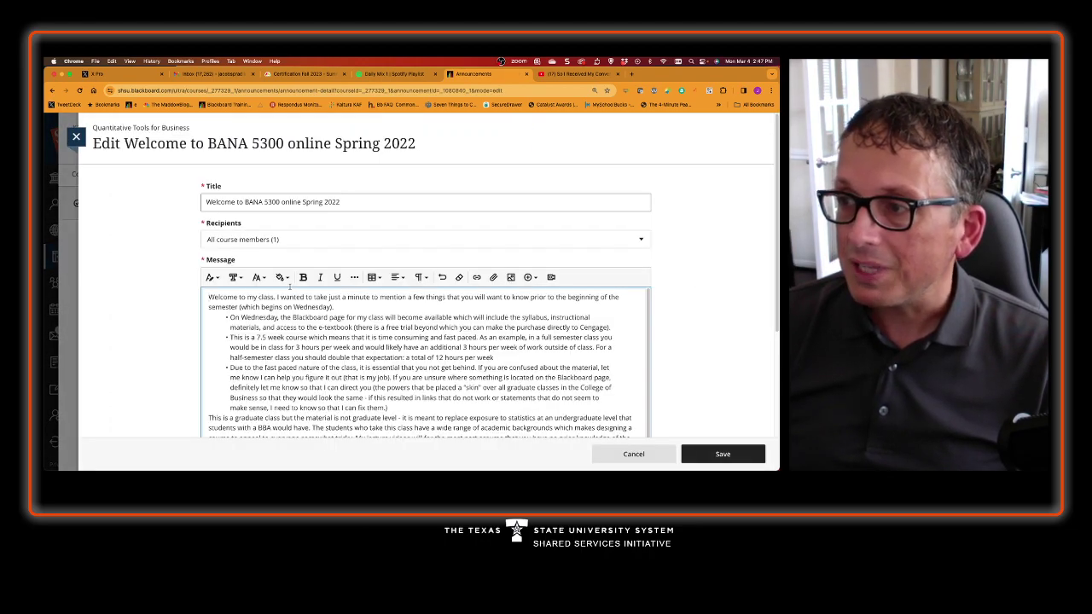
scroll(392, 332, down, 2)
scroll(392, 332, down, 5)
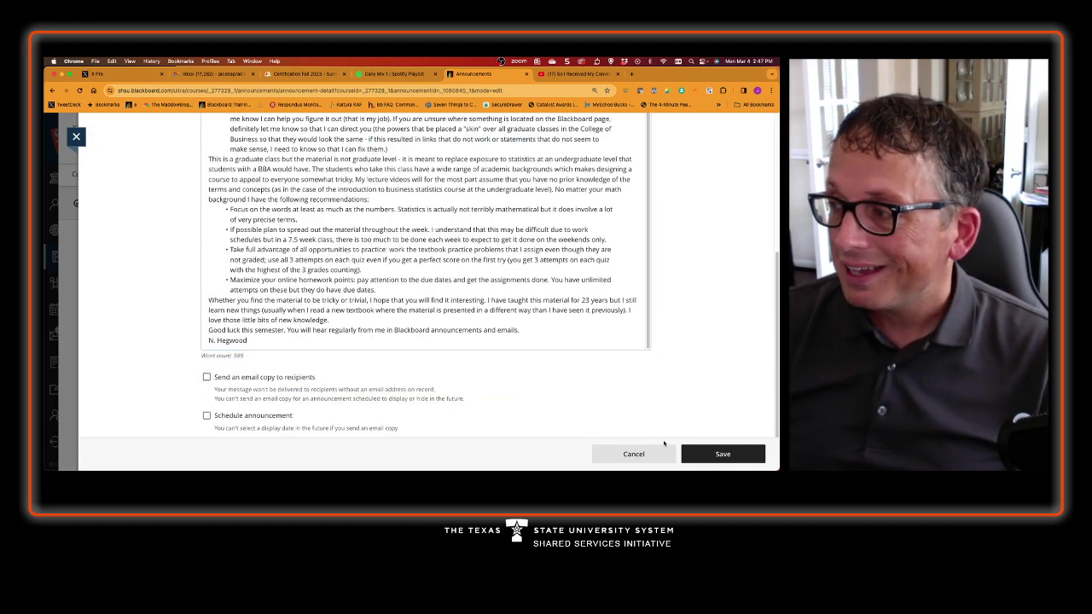
click(723, 454)
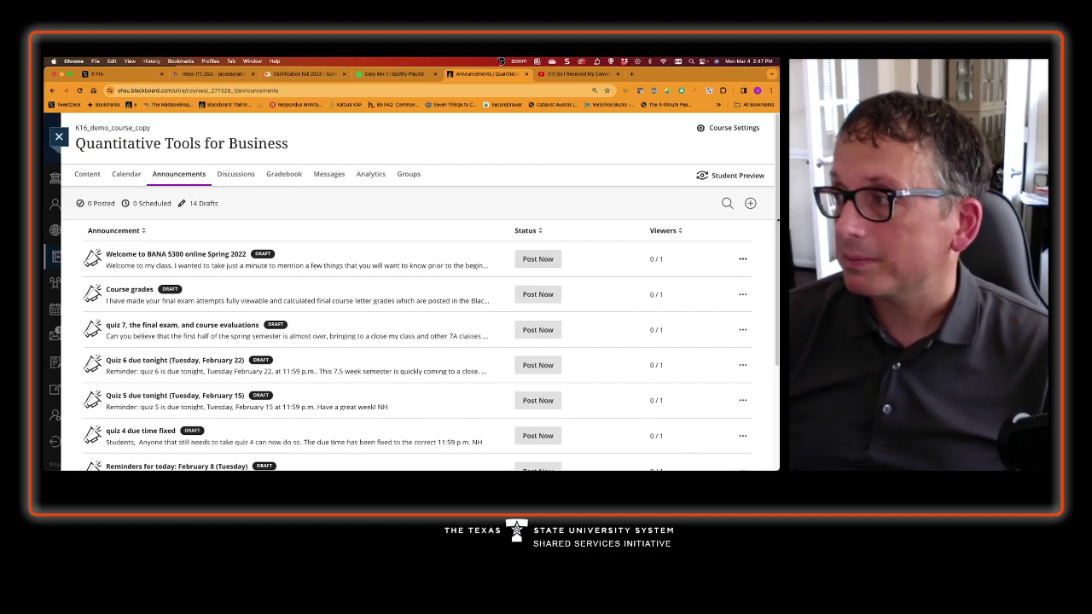
- Open a blank new announcement form from the course announcements and cancel it
click(742, 260)
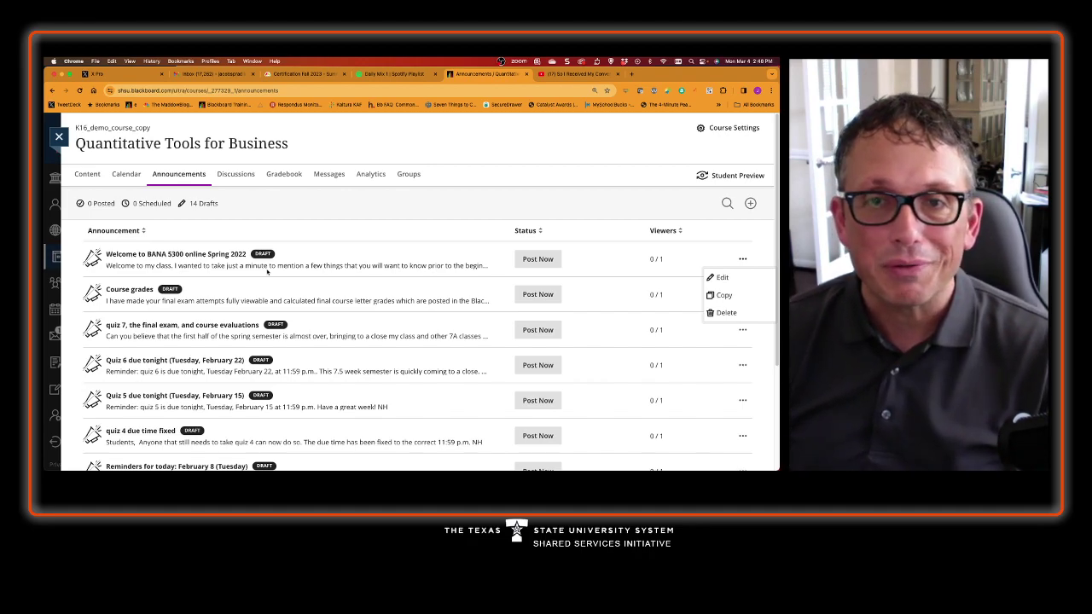
click(87, 176)
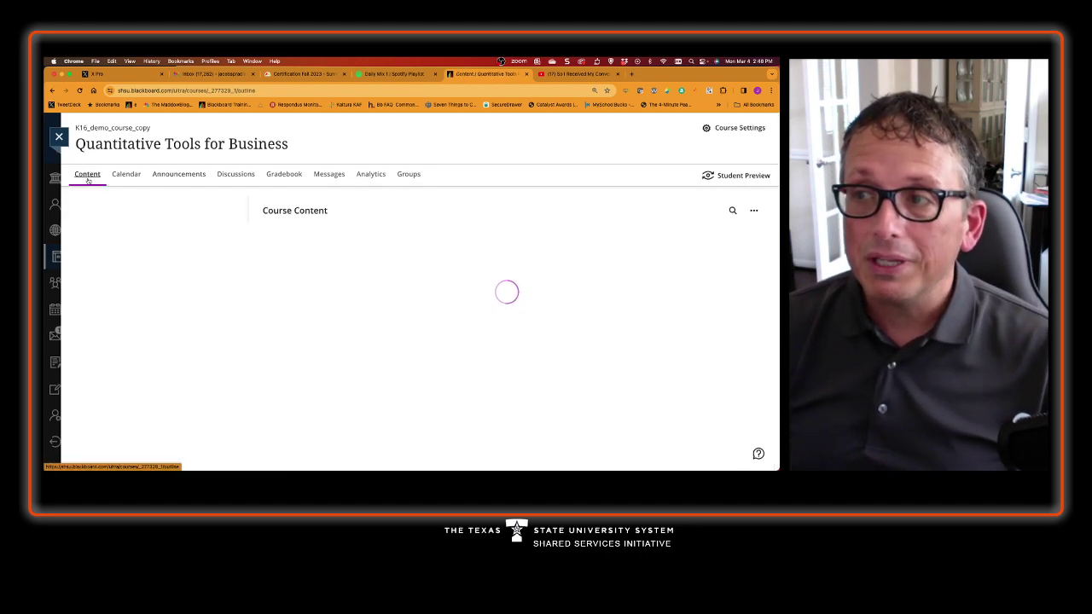
click(178, 175)
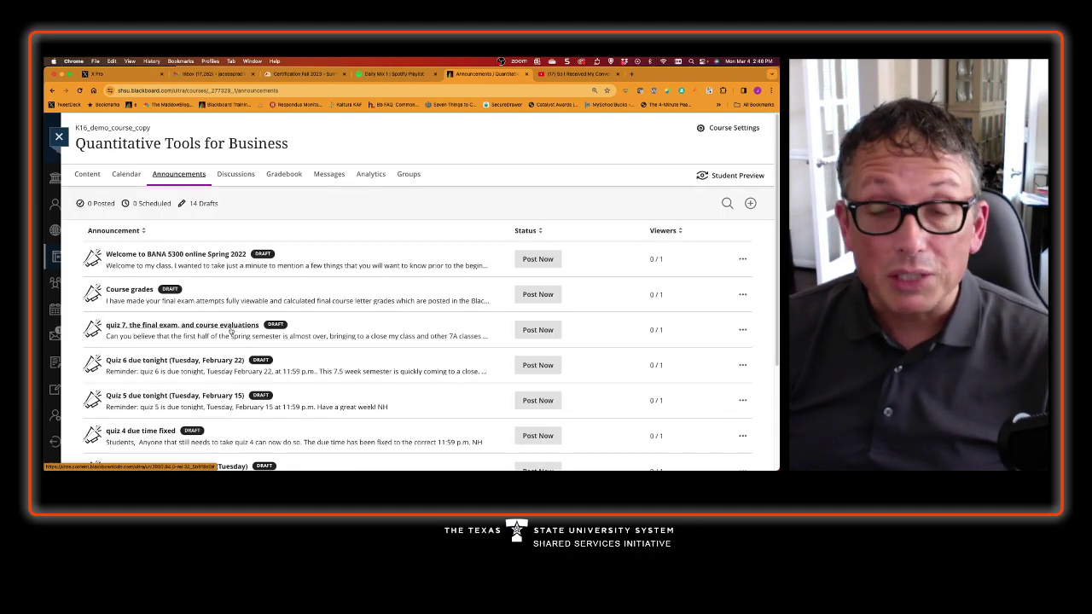
click(751, 204)
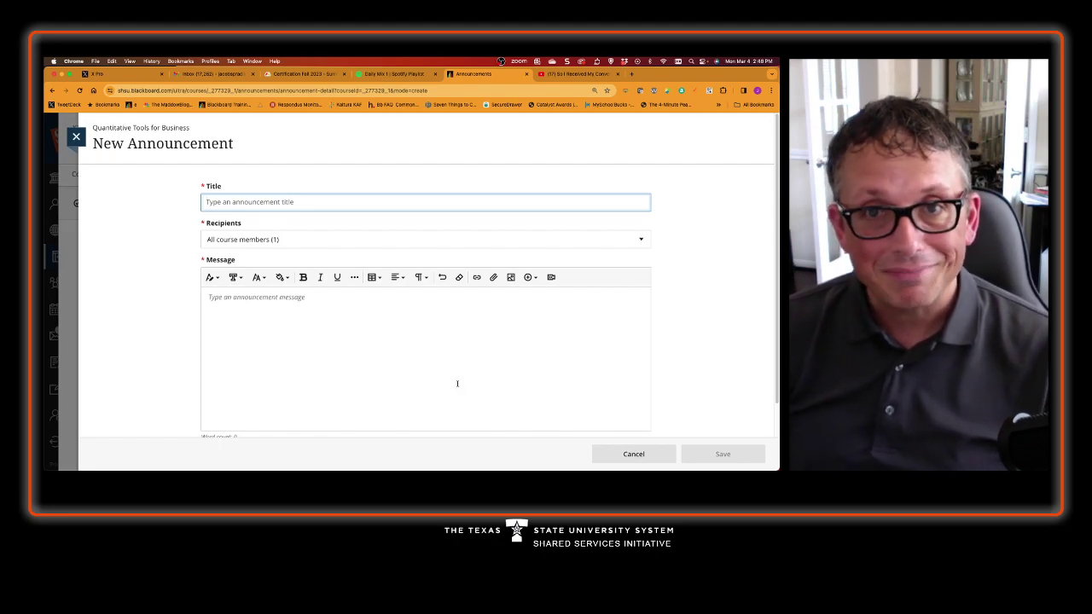
click(632, 455)
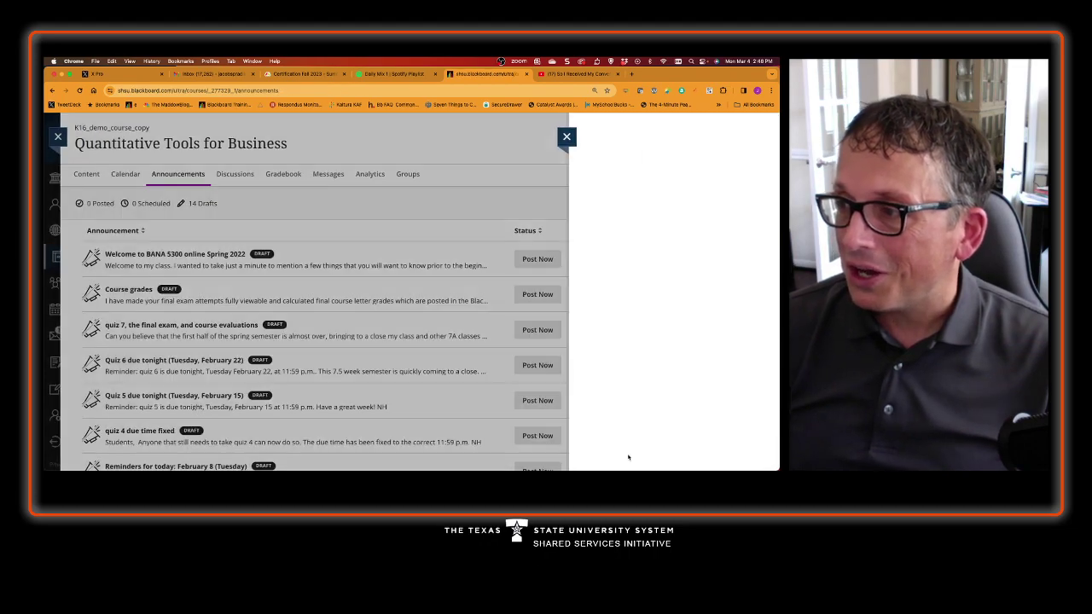
- Return to the course content and open Batch Edit for its items
click(83, 173)
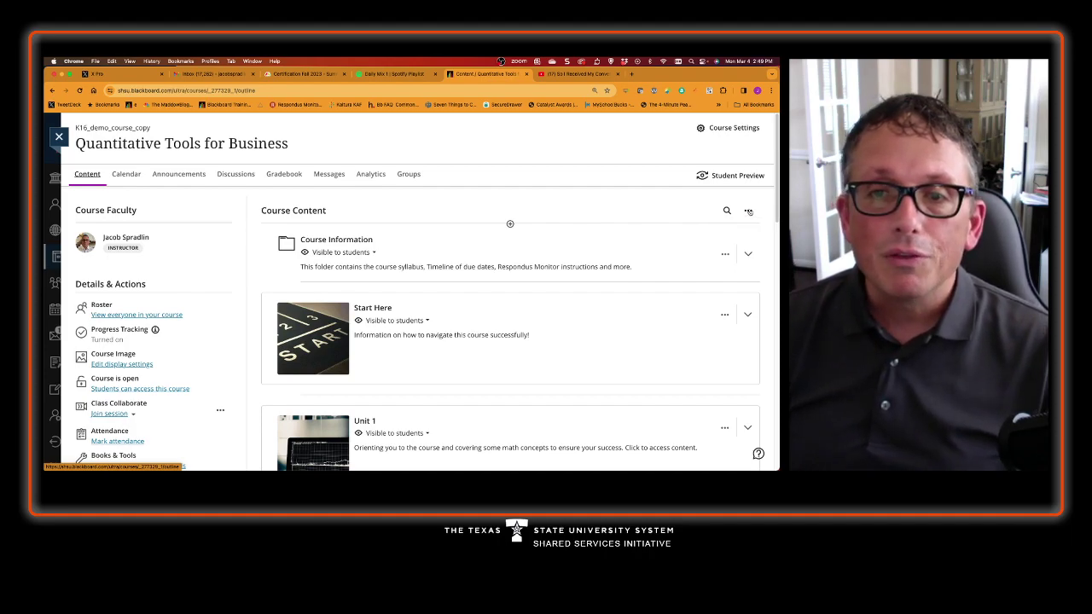
click(748, 212)
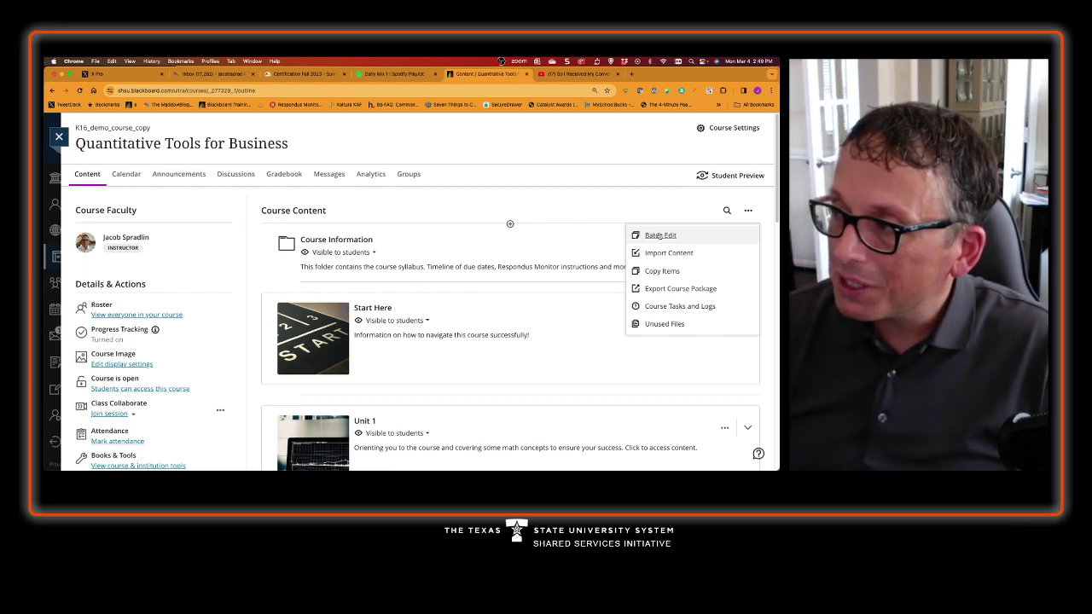
click(658, 196)
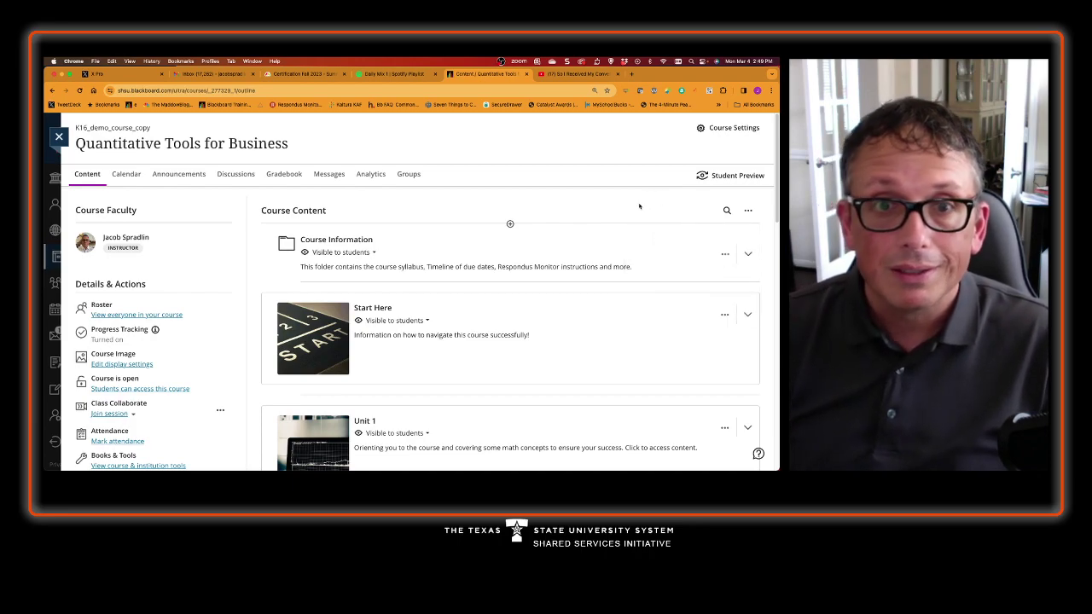
click(748, 212)
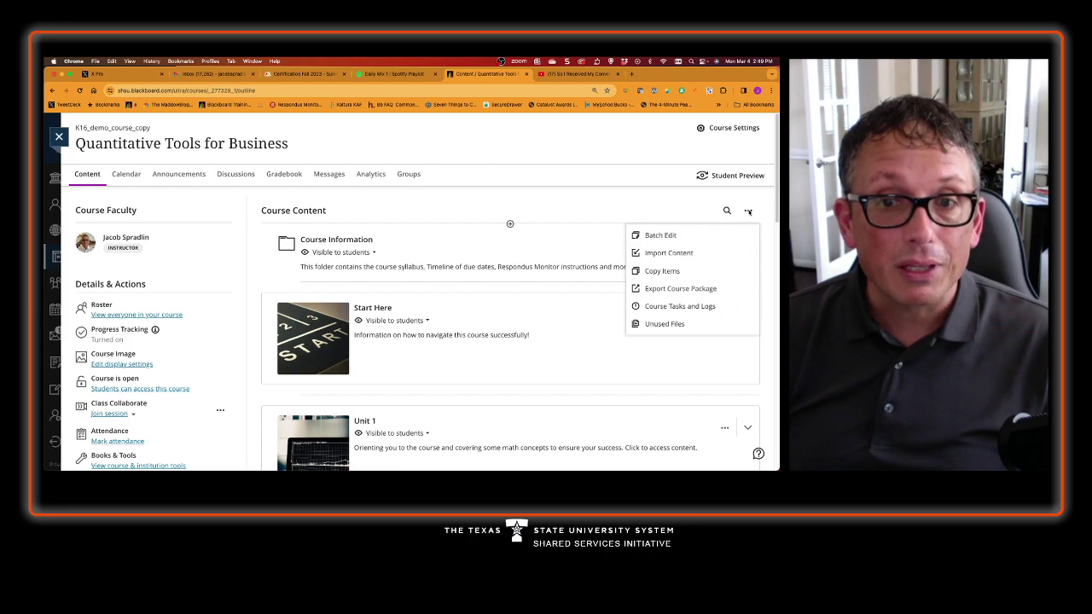
click(707, 233)
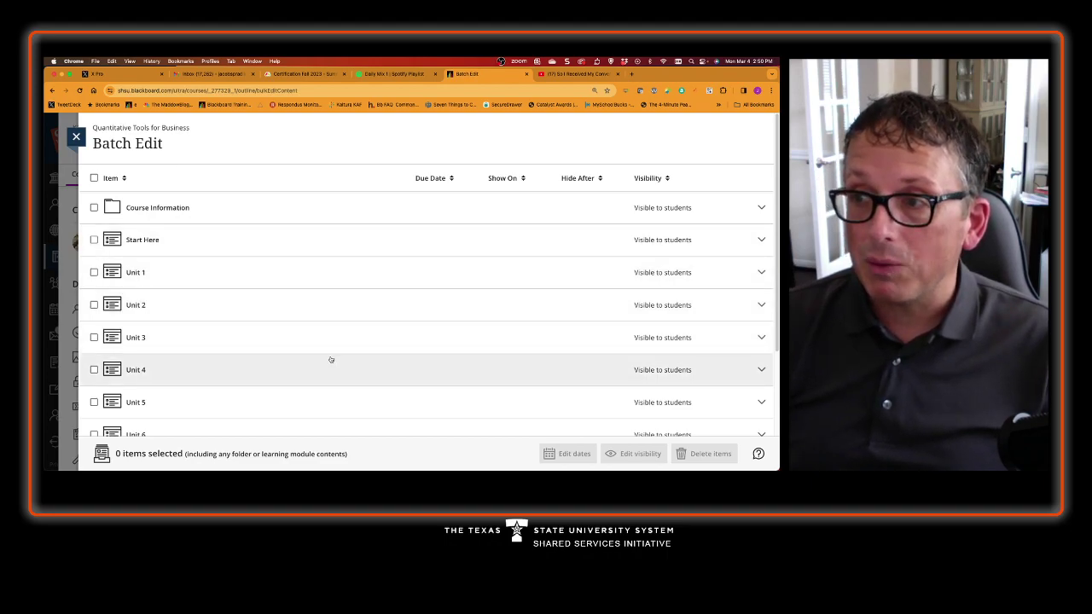
- Expand Unit 4 in the batch edit list and review its items' due dates and visibility
scroll(331, 359, down, 3)
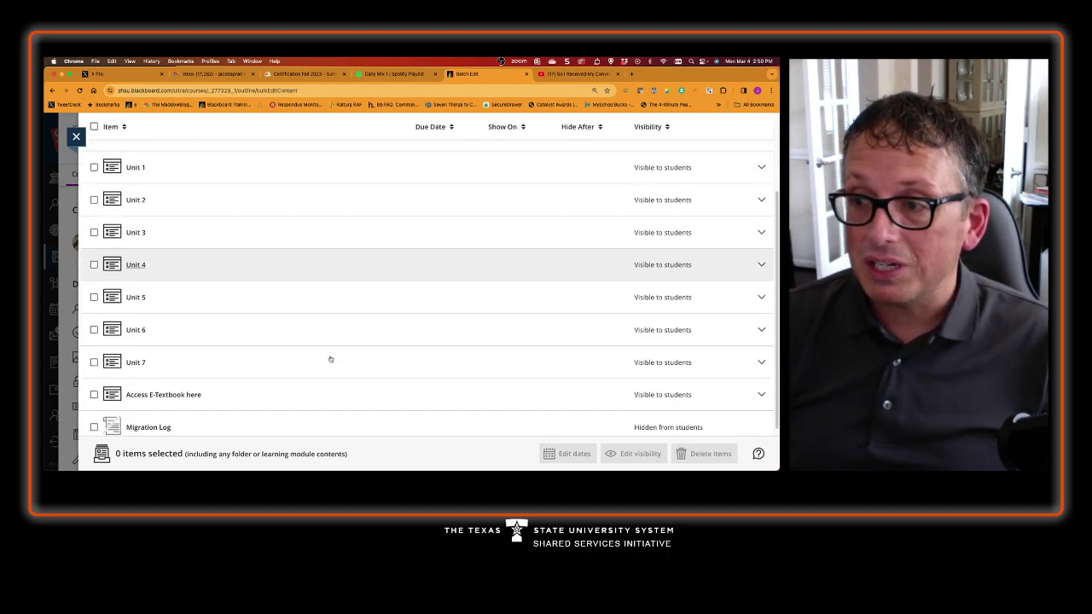
click(243, 267)
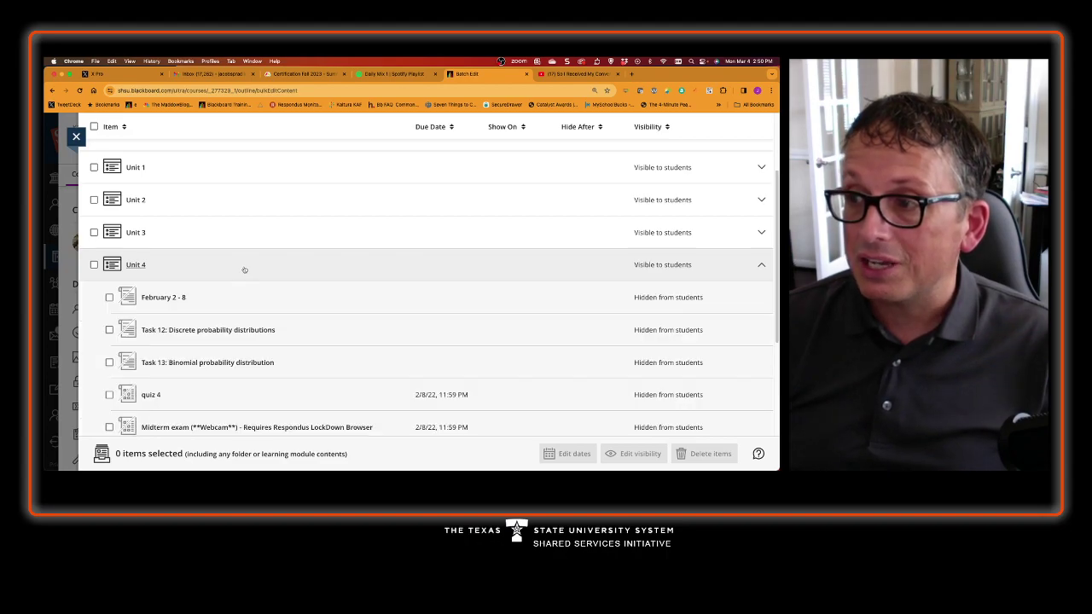
scroll(358, 380, down, 2)
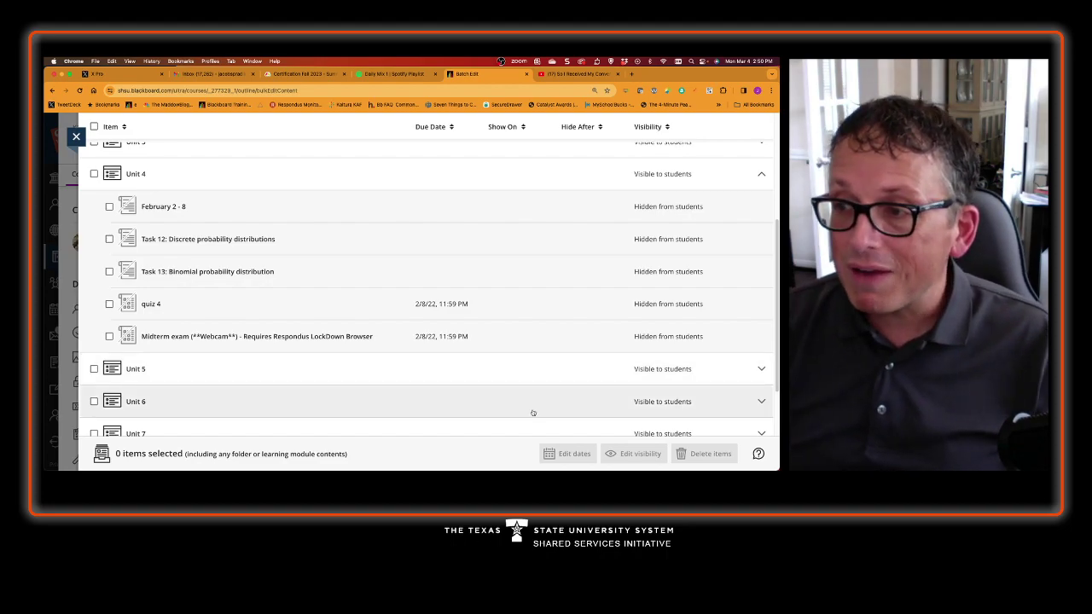
scroll(533, 410, up, 5)
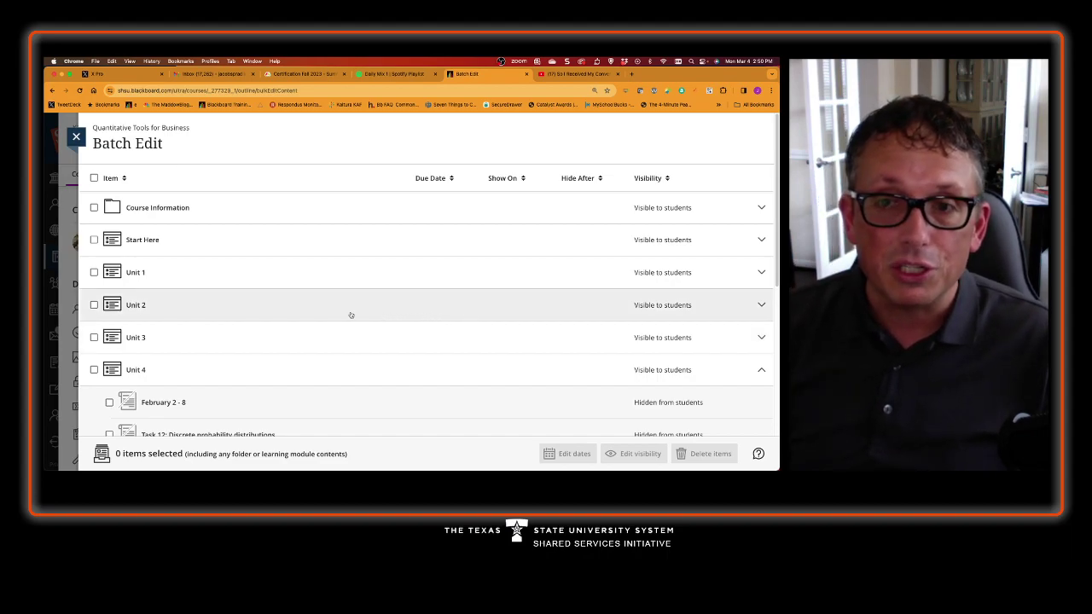
- Select all course items and begin editing their dates based on course start, with the current start date set to 1/4/23
click(93, 178)
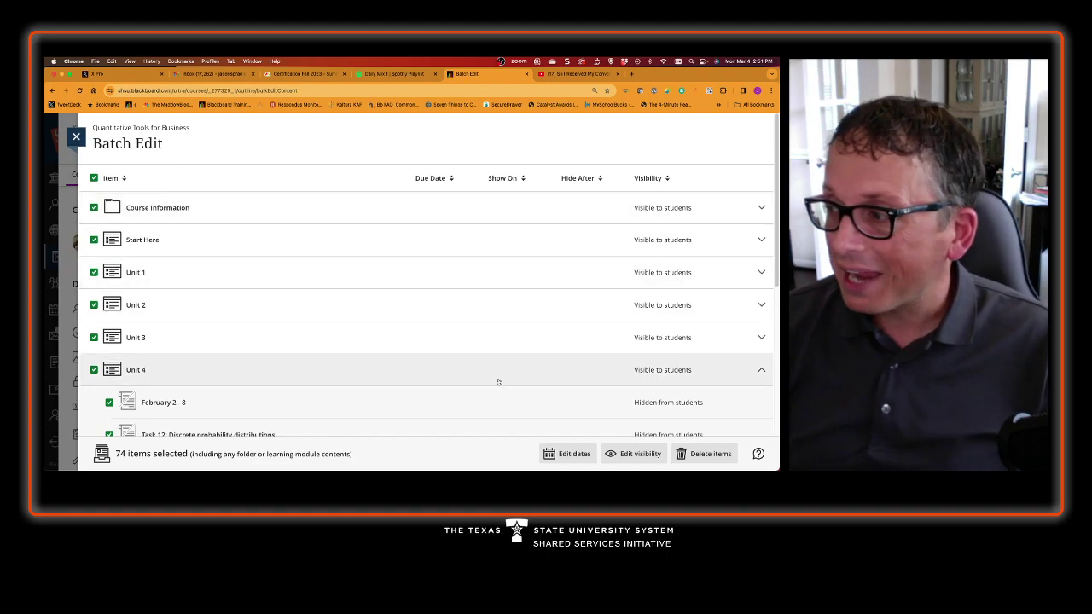
click(566, 454)
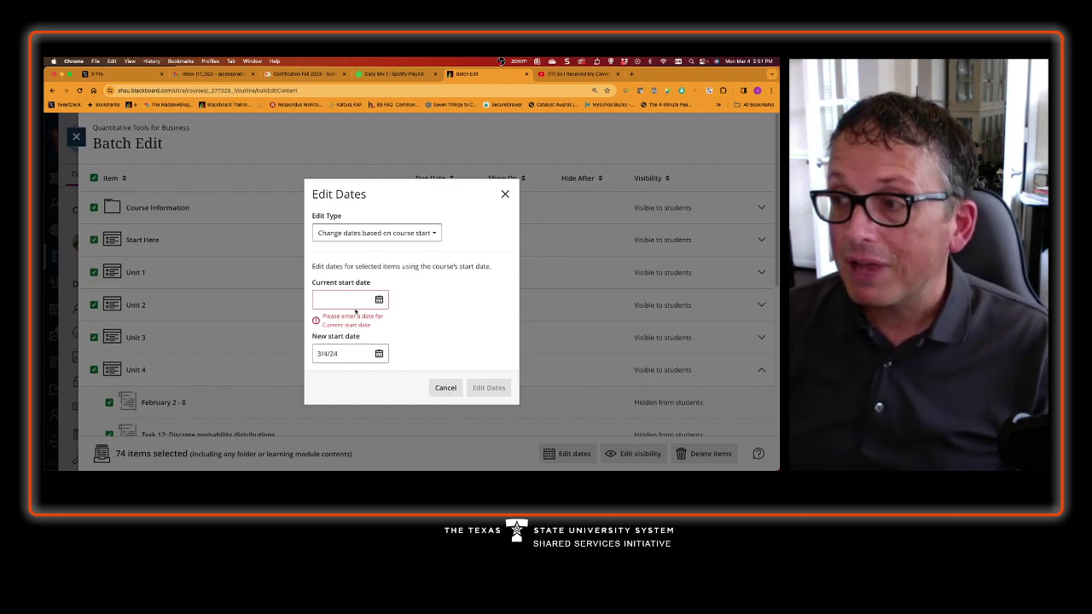
click(332, 297)
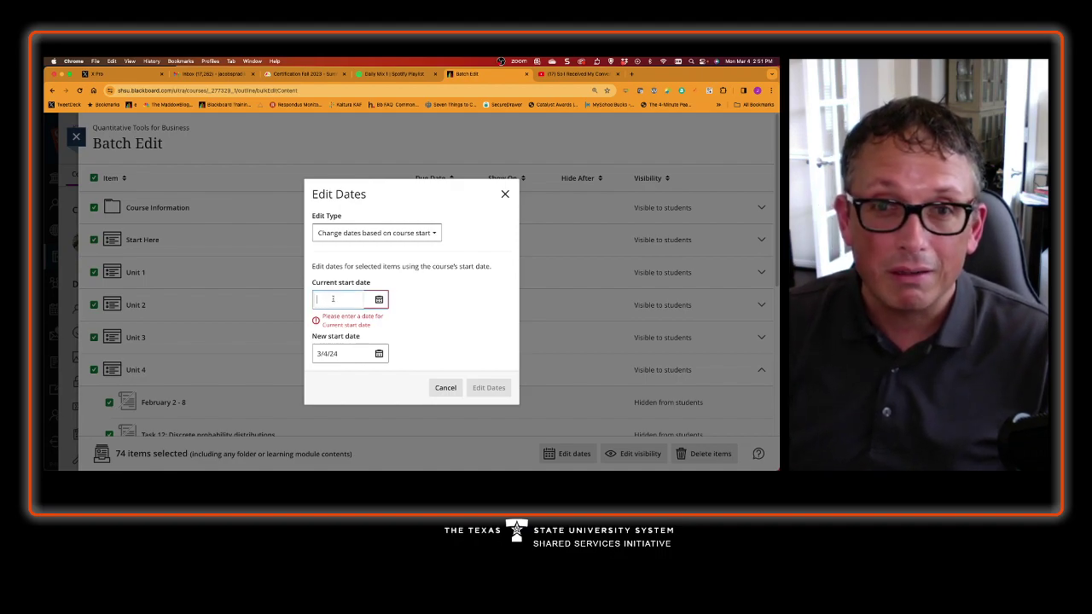
text(1)
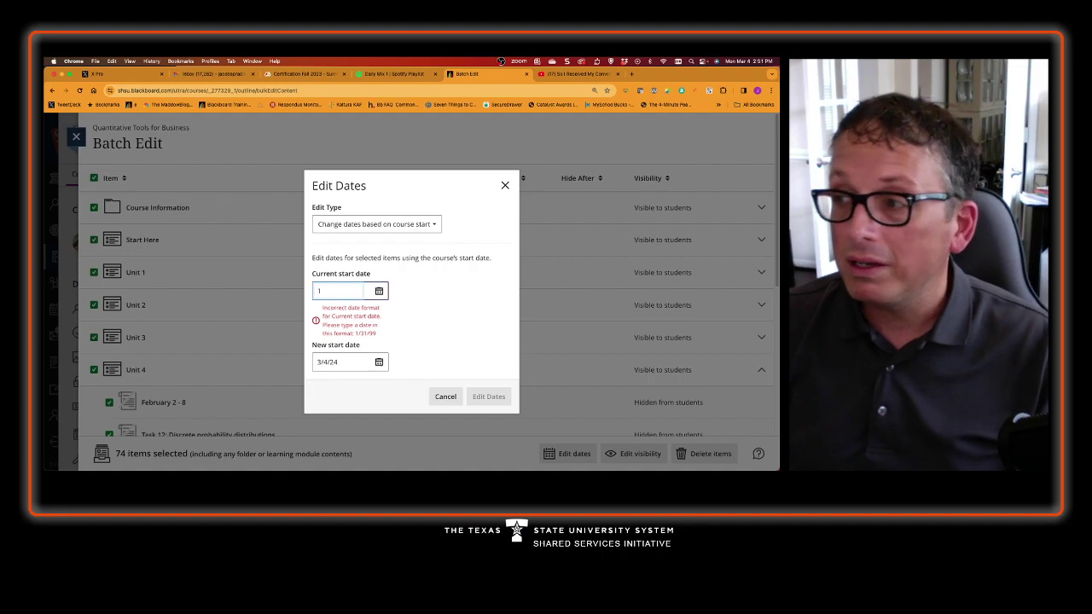
text(/4/2)
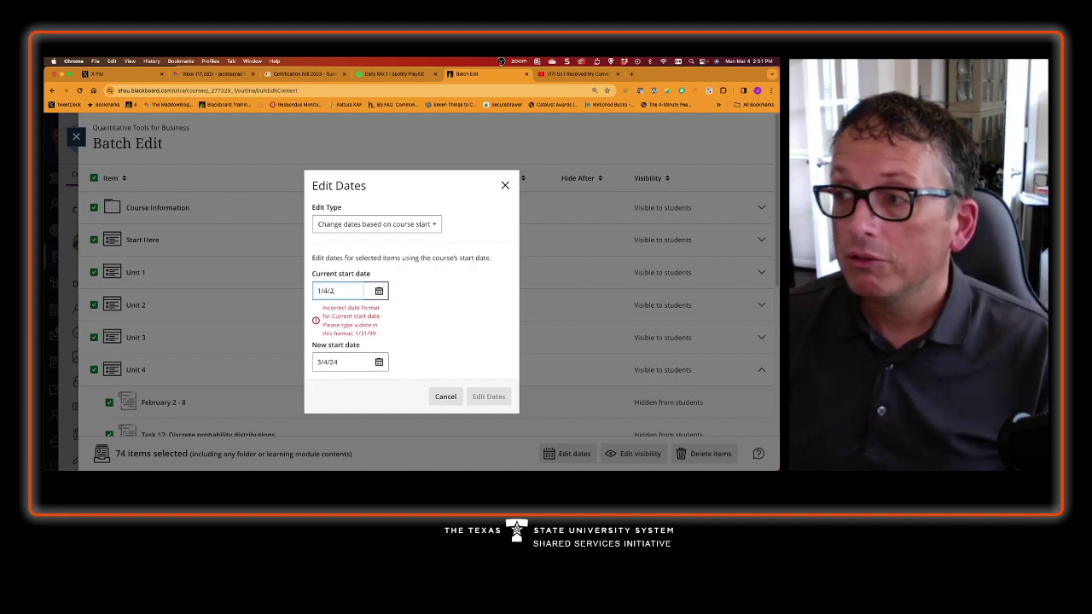
text(023)
key(Tab)
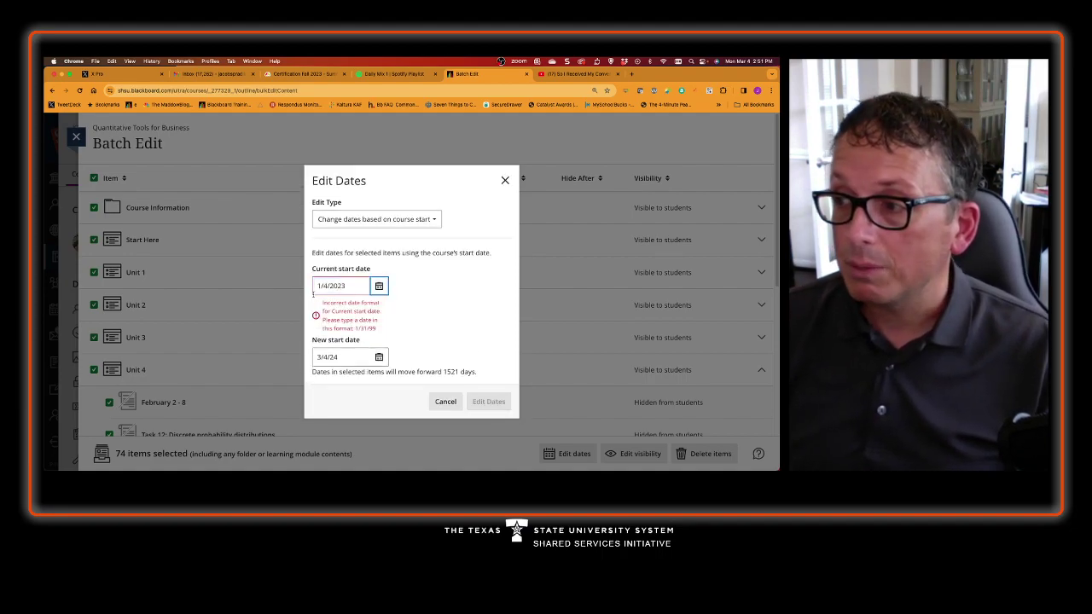
click(351, 285)
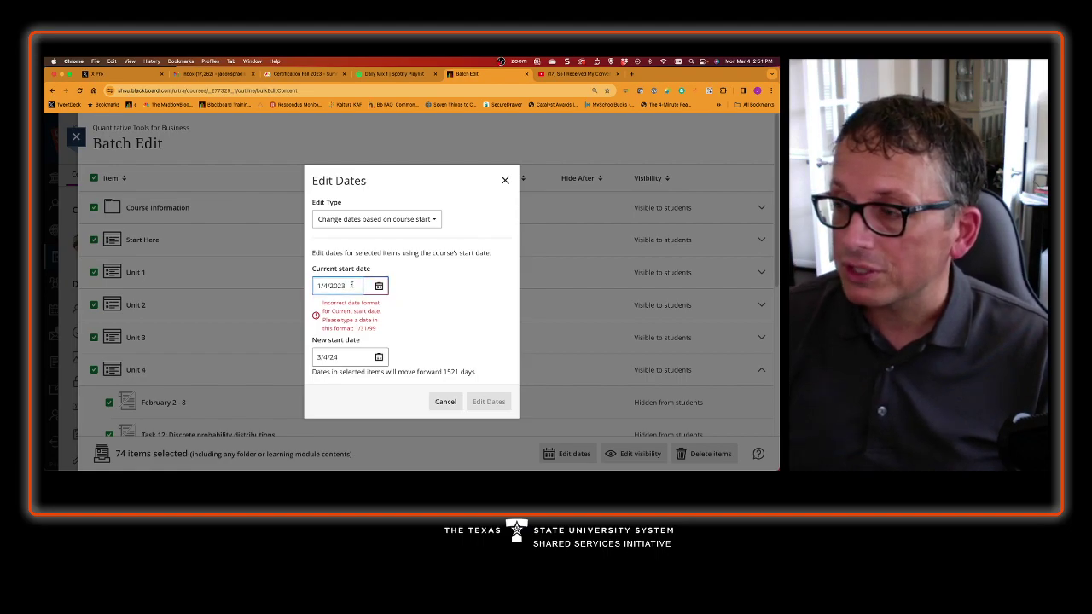
key(BackSpace)
key(BackSpace)
key(BackSpace)
text(3)
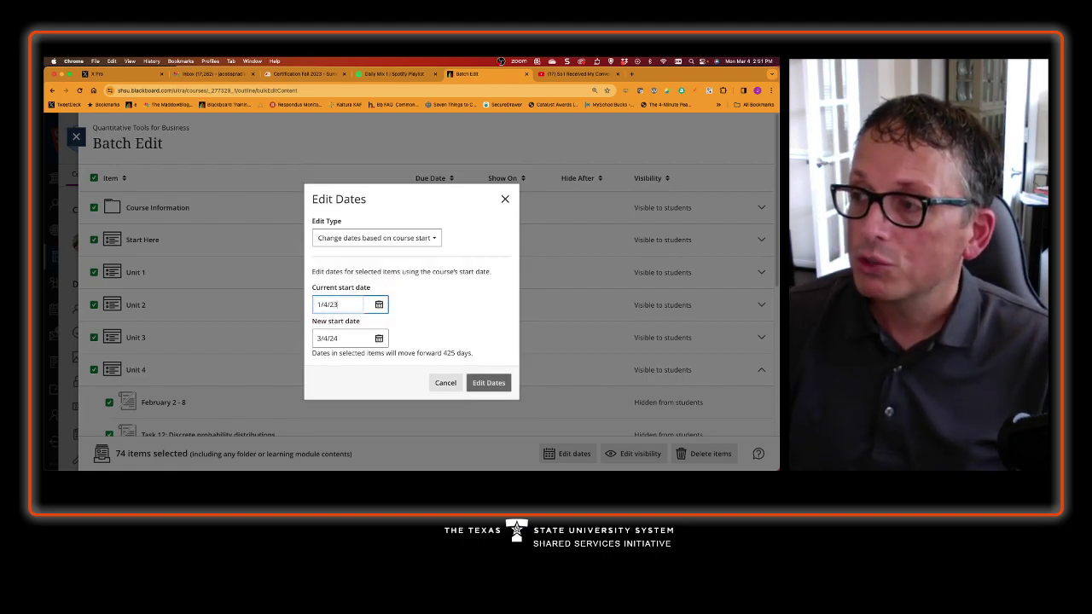
- Set the new start date to 8/21/24, review the available edit types, and cancel the date edit
drag(348, 338, 293, 341)
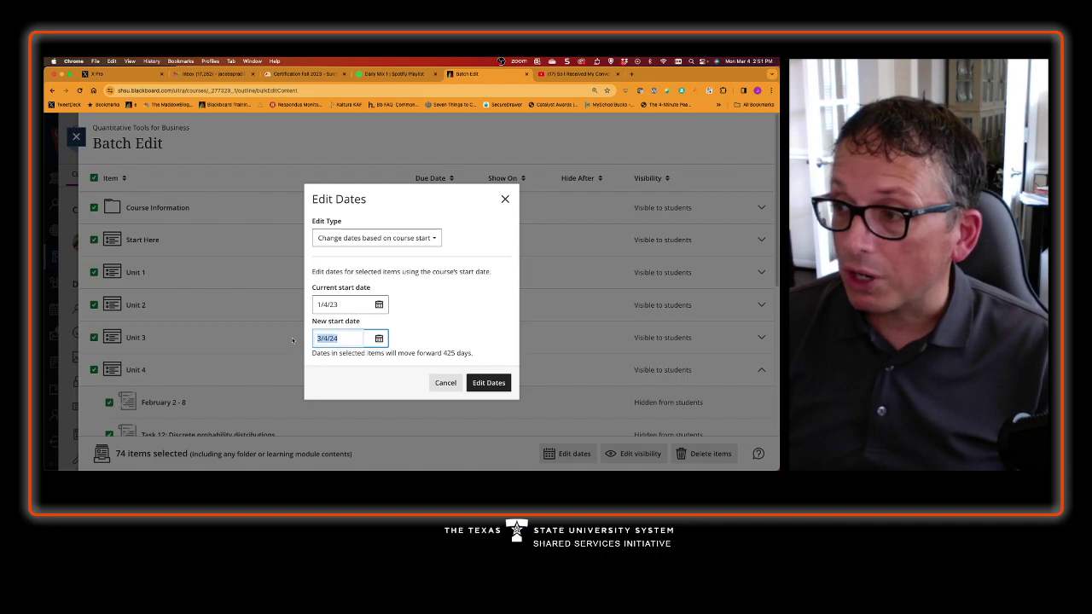
text(8/21)
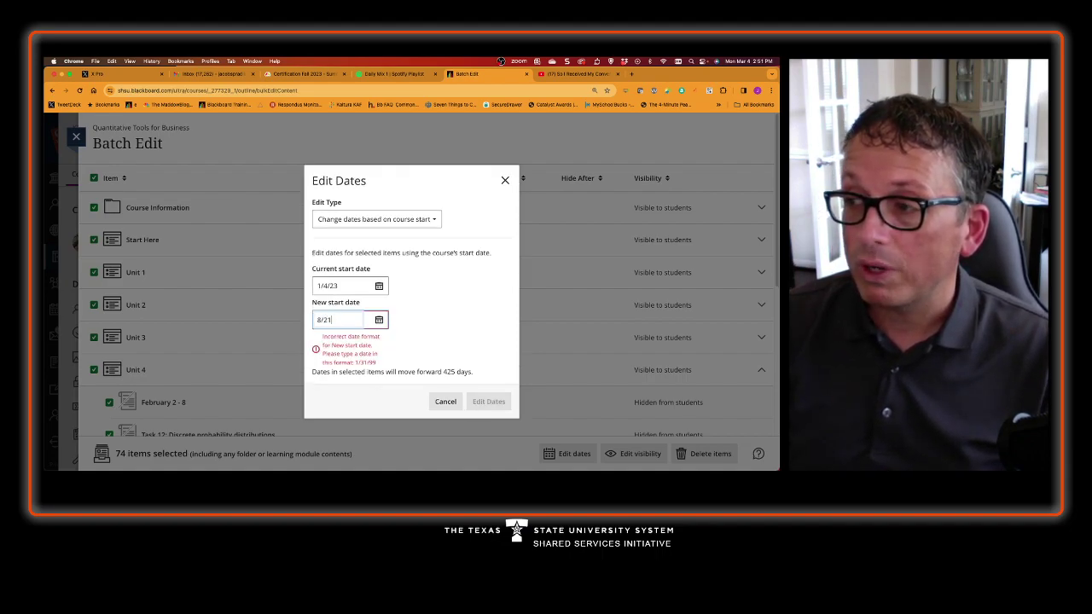
text(/24)
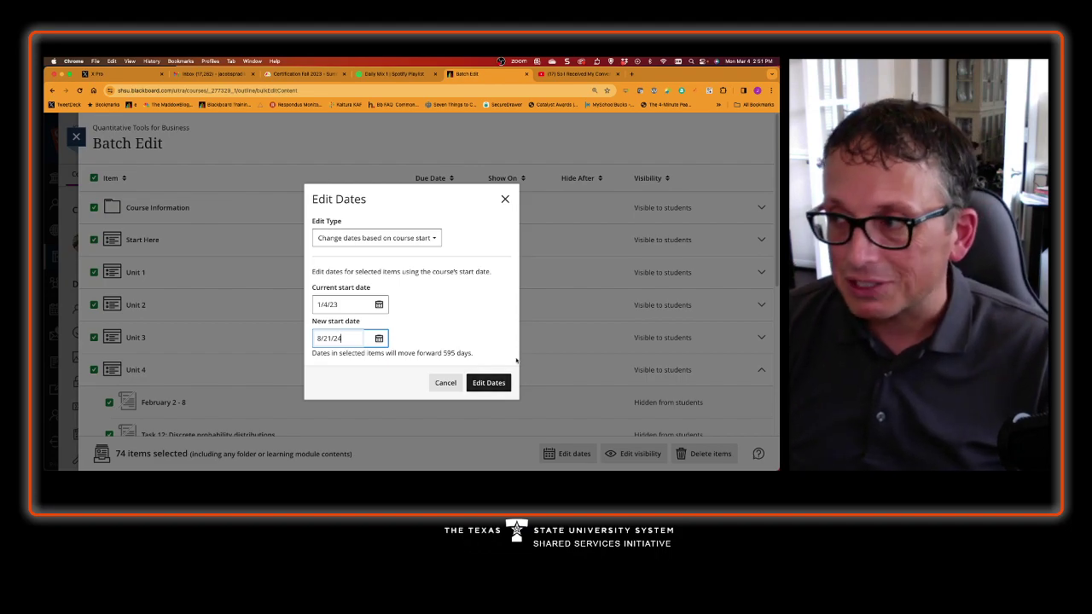
click(401, 239)
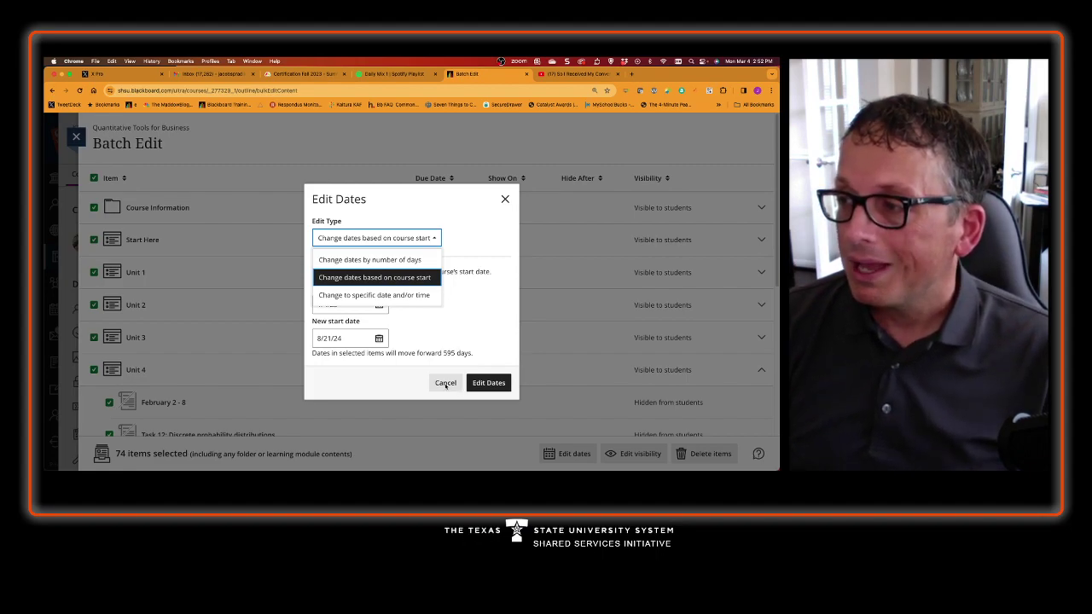
click(453, 342)
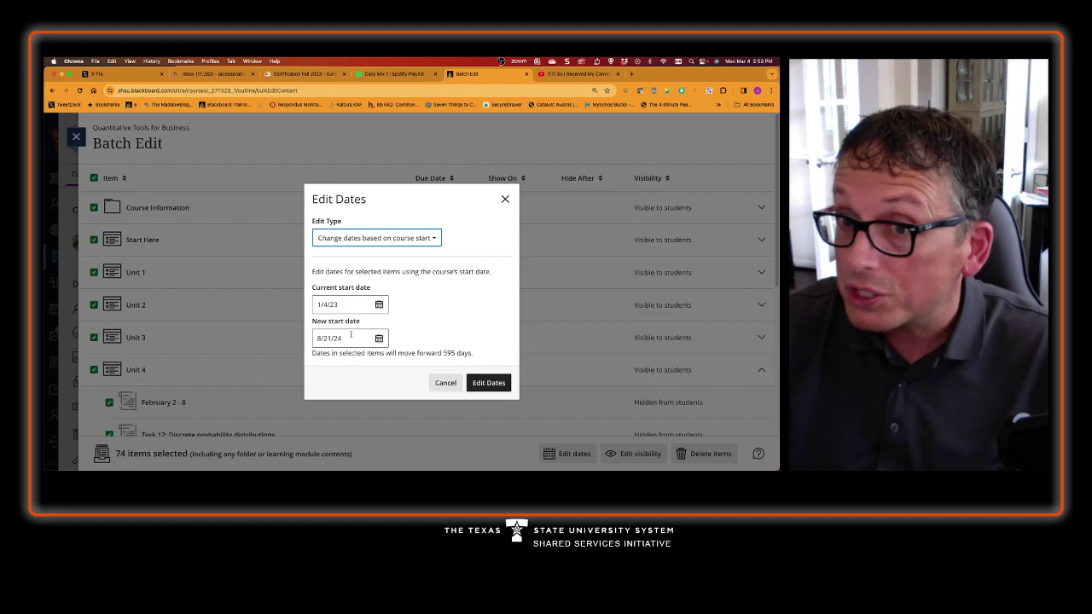
click(445, 383)
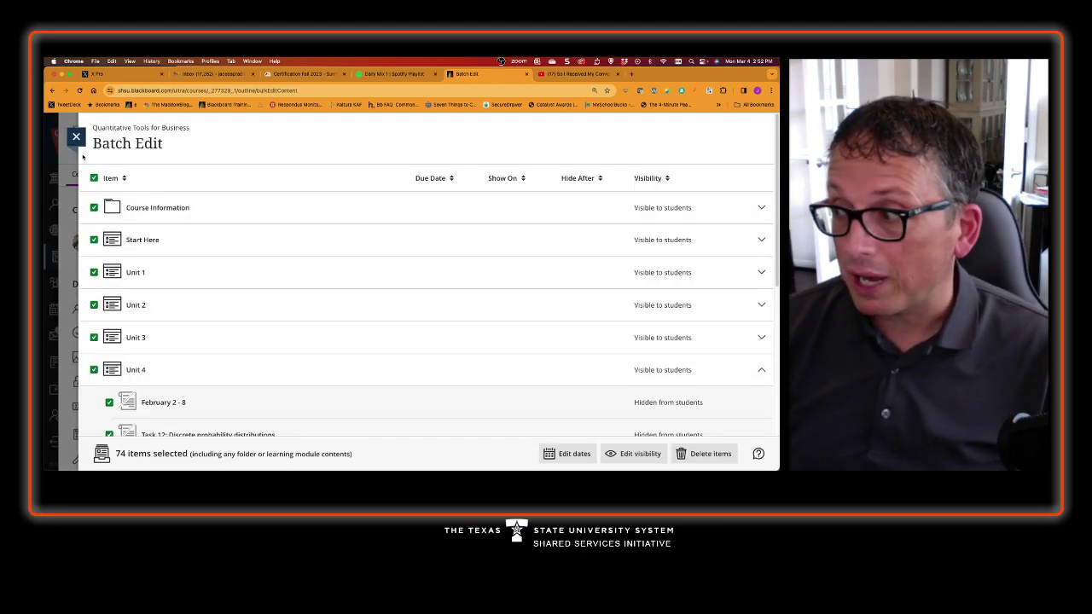
- Open the visibility setting for all selected items, cancel it, and clear the item selection
click(629, 462)
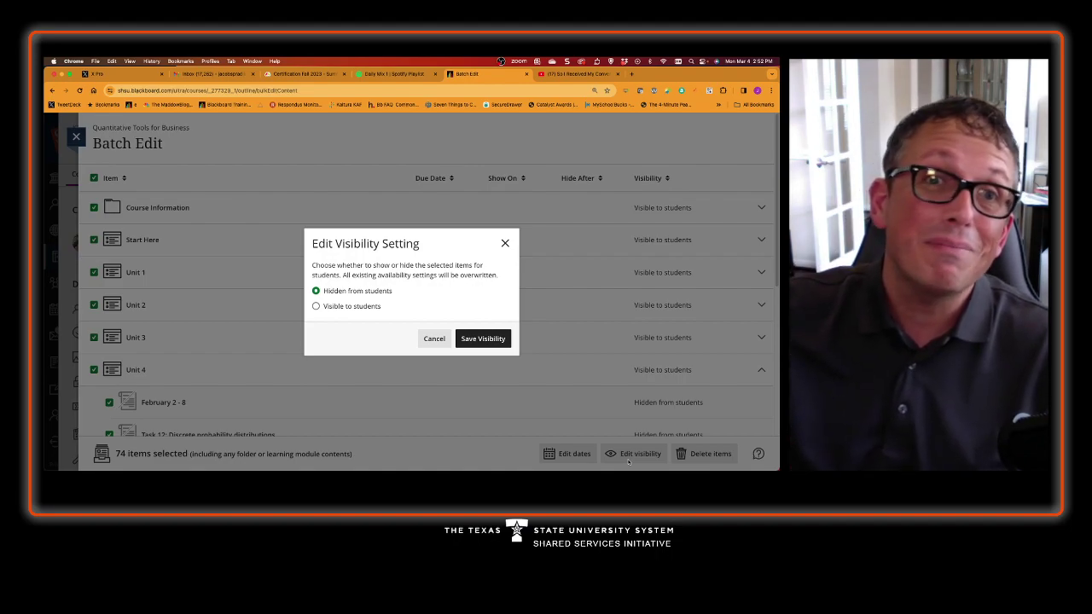
click(431, 341)
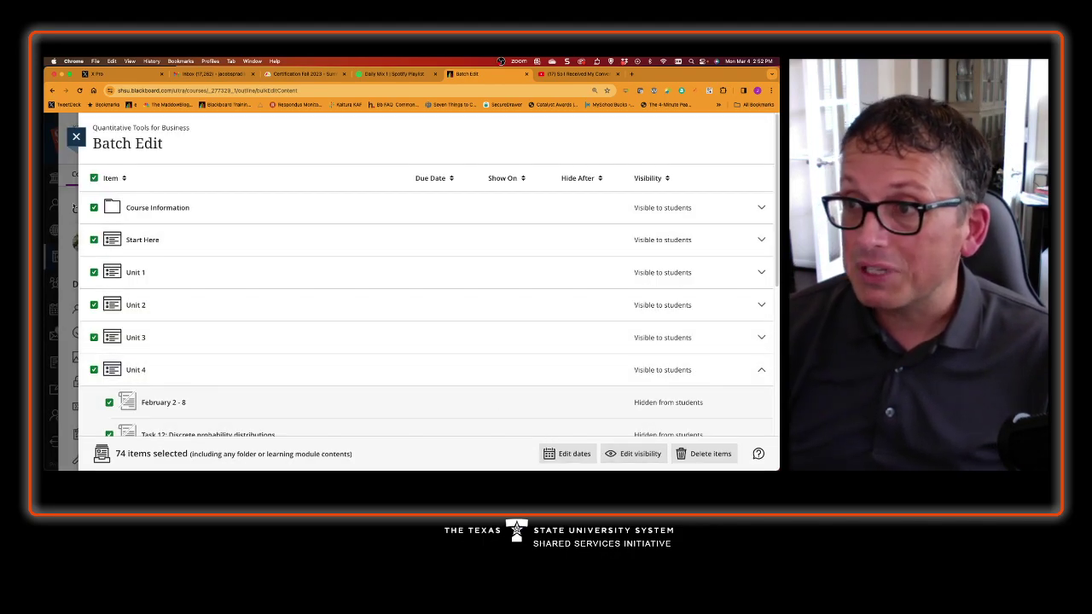
click(94, 178)
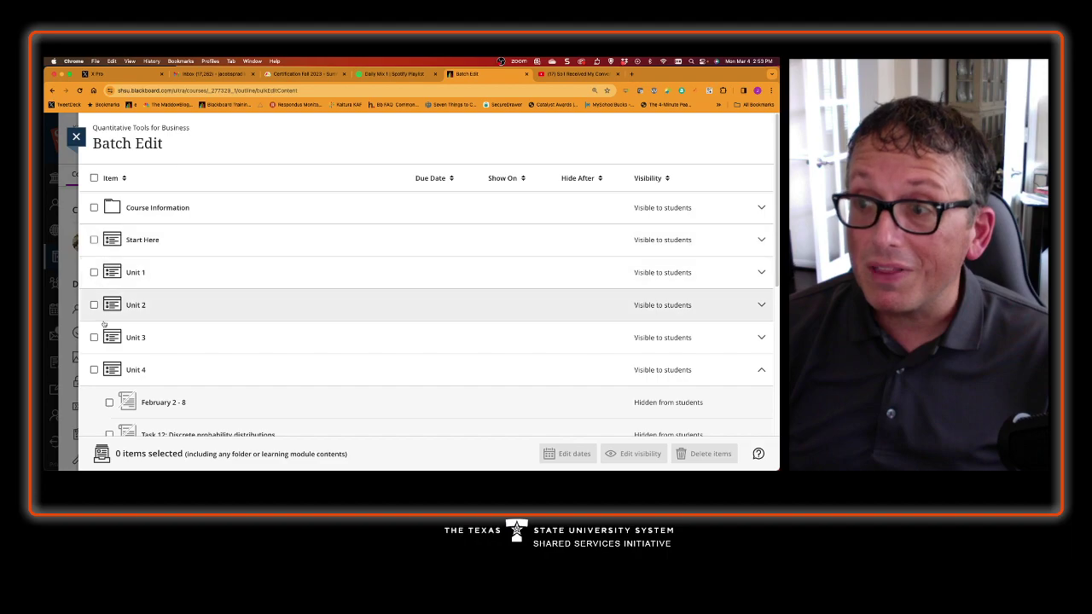
- Make Unit 4 and all of its contents visible to students
scroll(208, 352, down, 3)
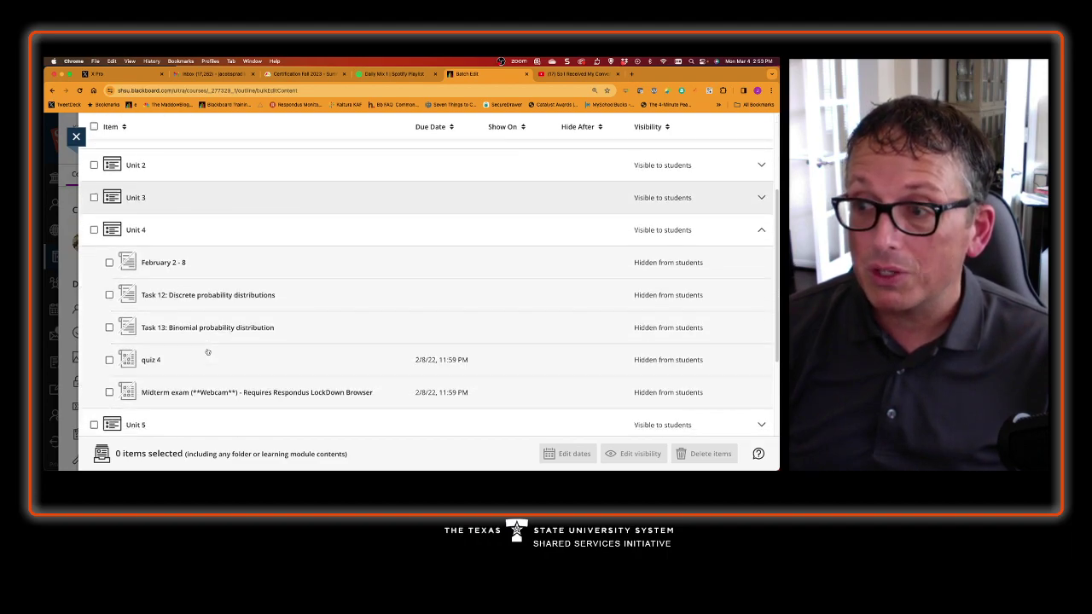
click(93, 230)
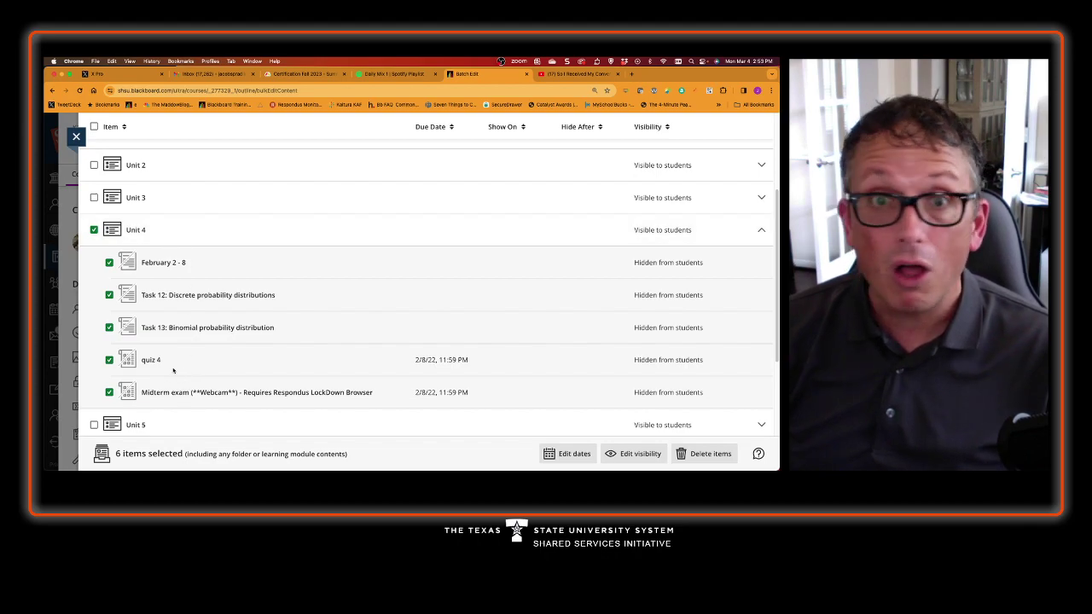
click(661, 455)
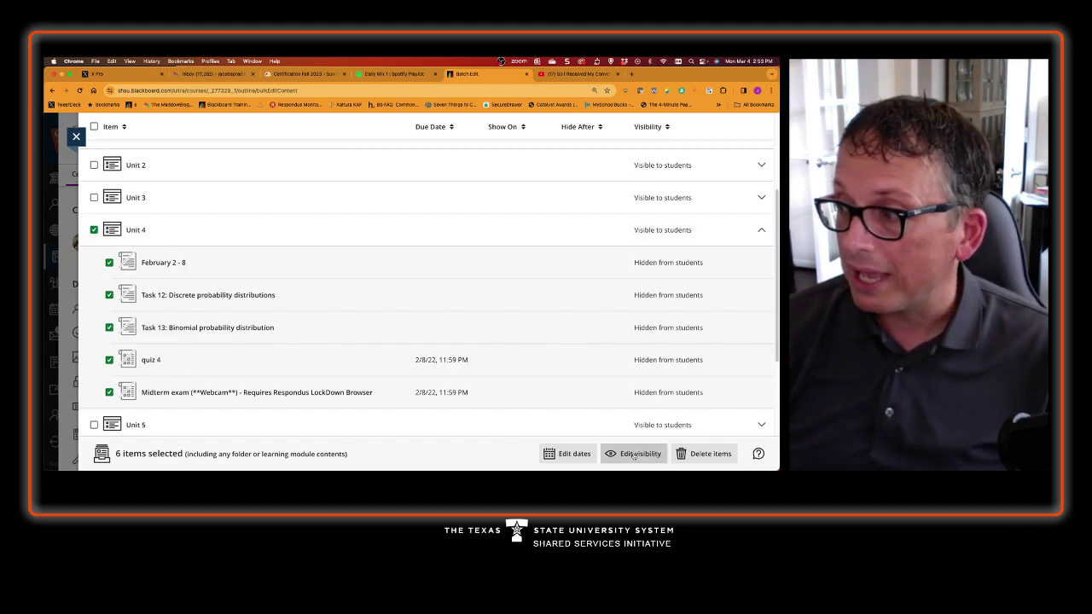
click(316, 306)
click(483, 339)
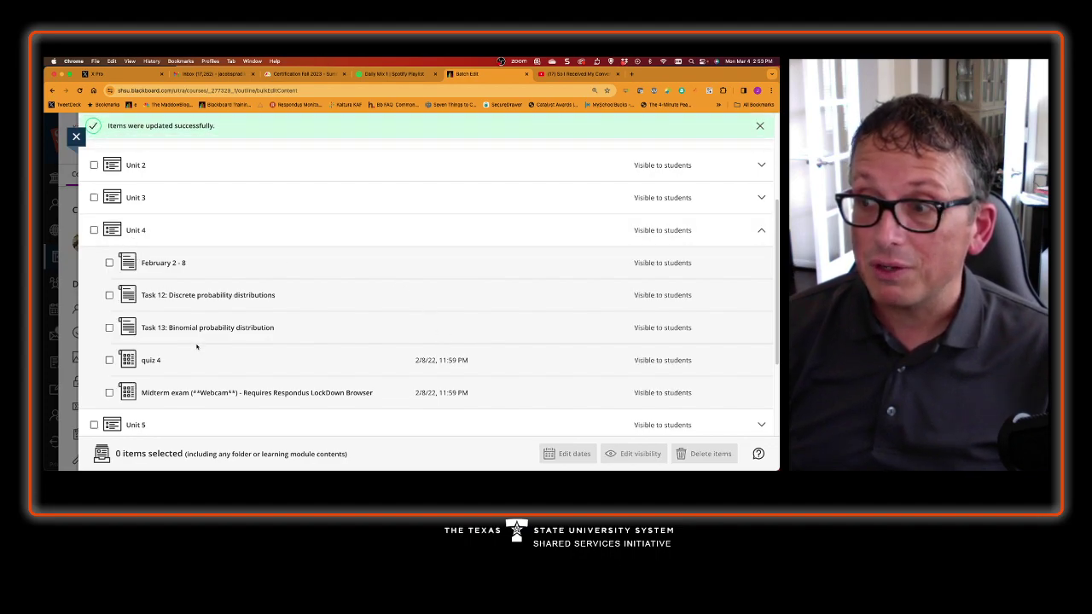
- Hide Unit 4 together with all of its contents from students
click(93, 230)
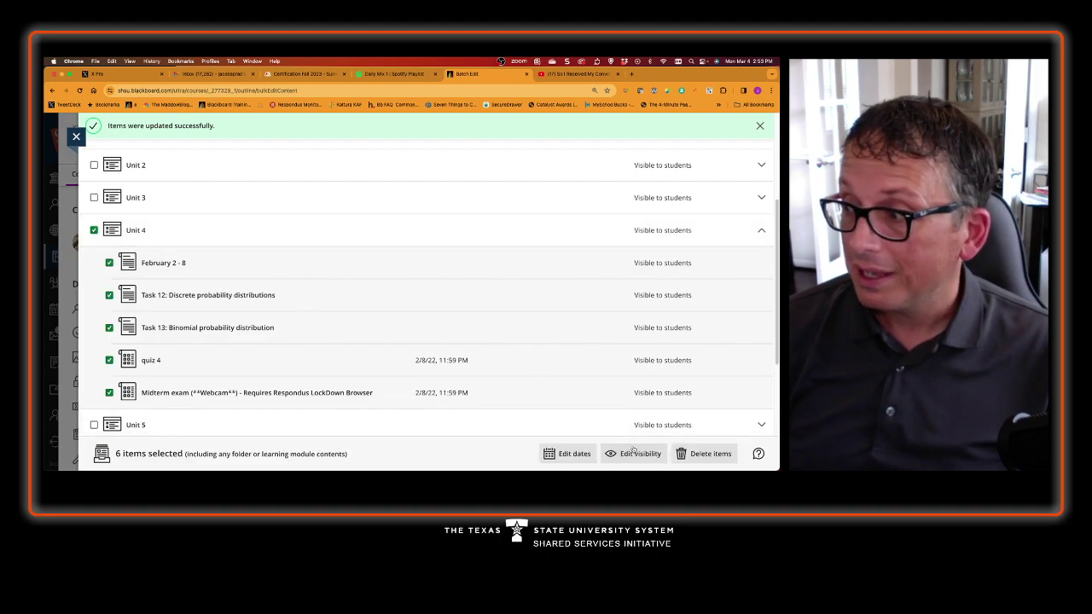
click(634, 453)
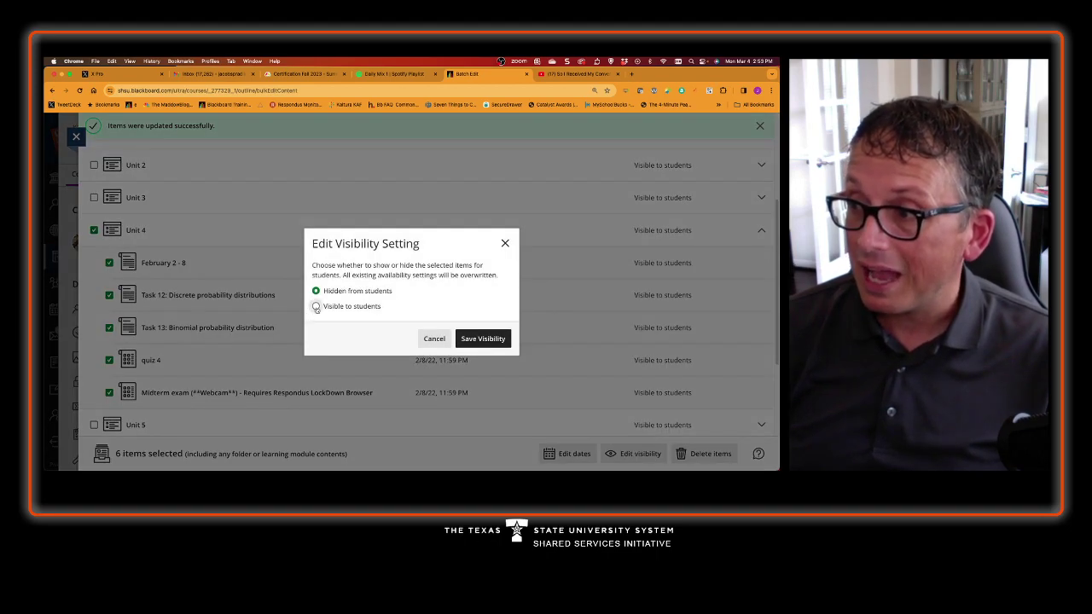
click(479, 339)
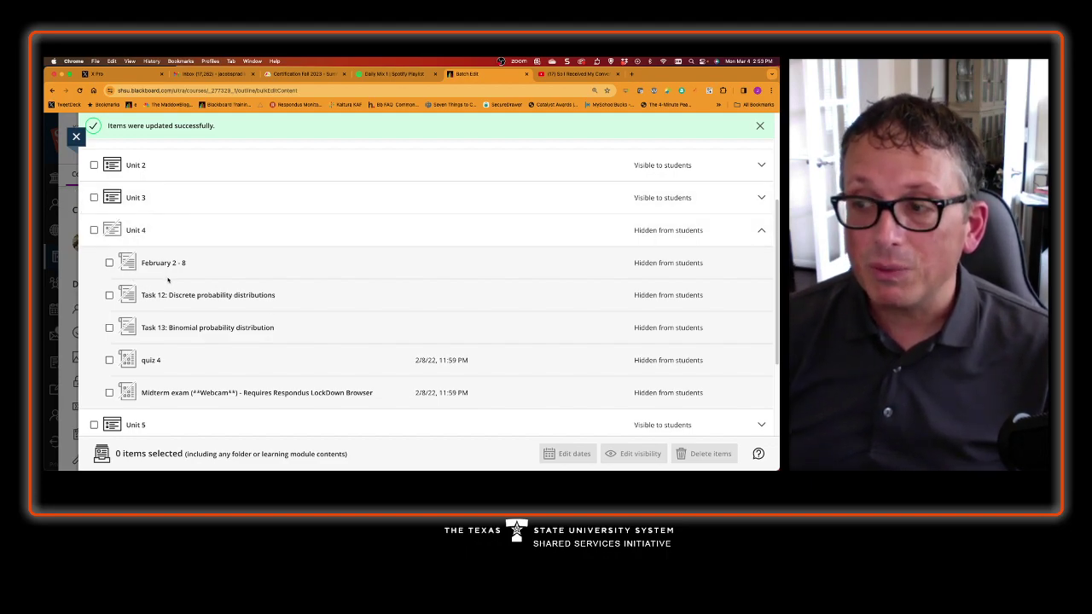
- Expand Unit 3 to review its items' due dates and visibility, and close Batch Edit
scroll(170, 256, down, 2)
scroll(171, 220, up, 2)
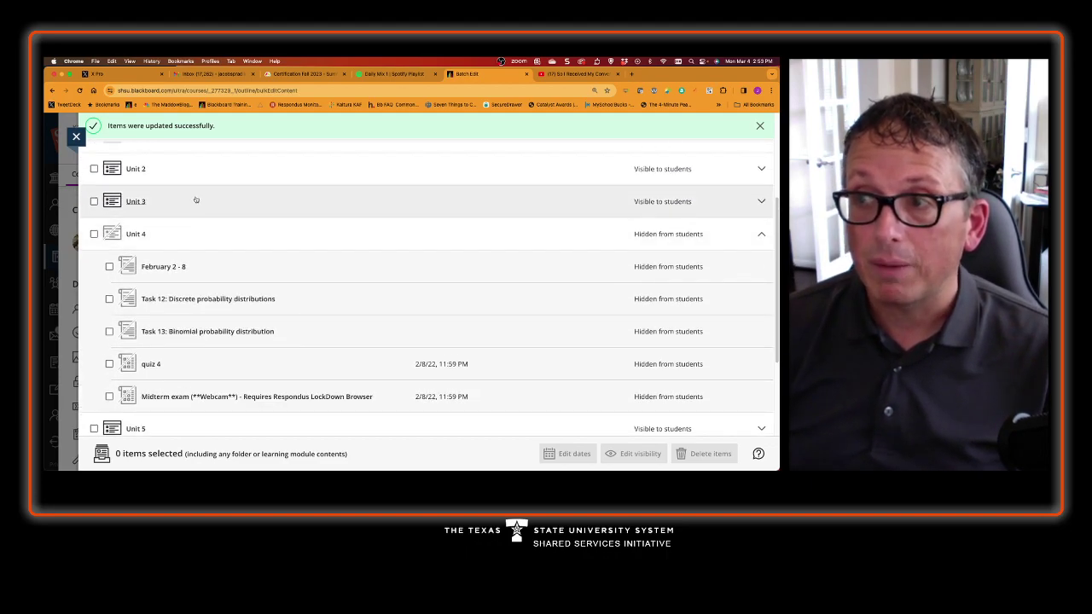
click(196, 201)
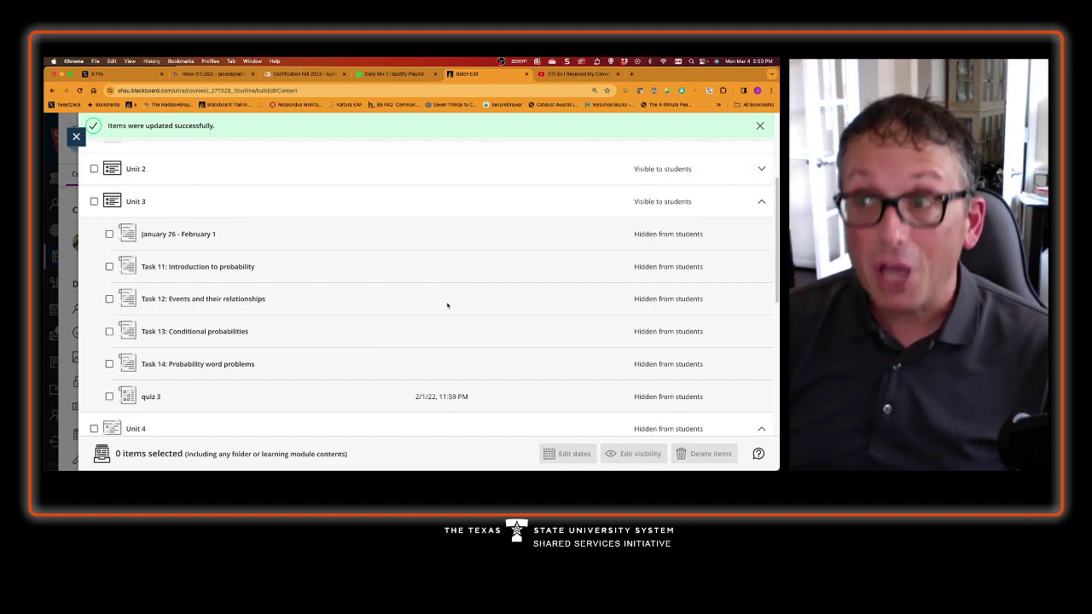
scroll(184, 203, up, 5)
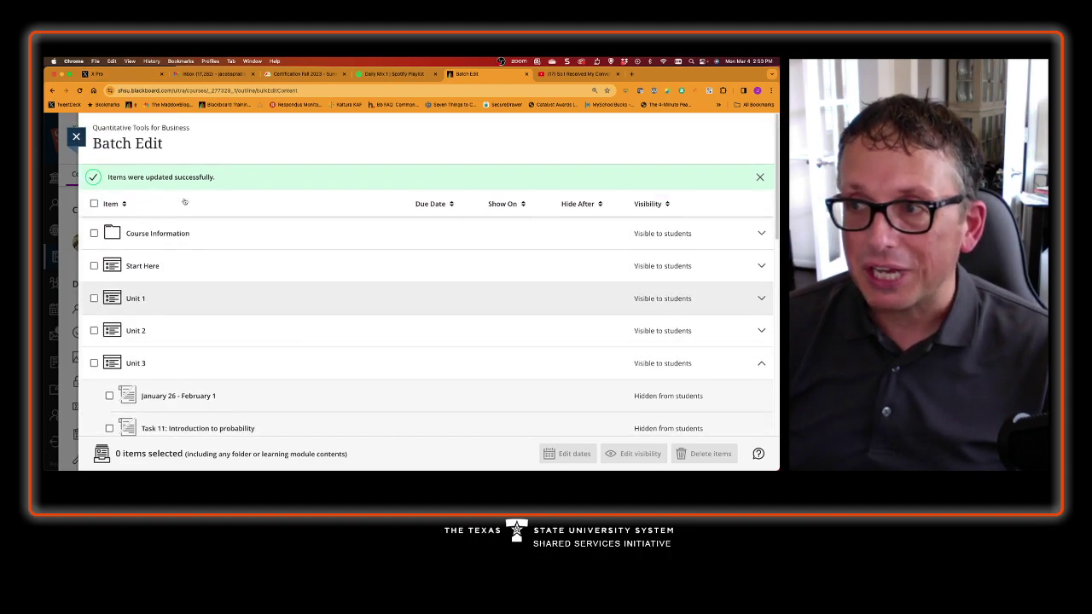
click(76, 137)
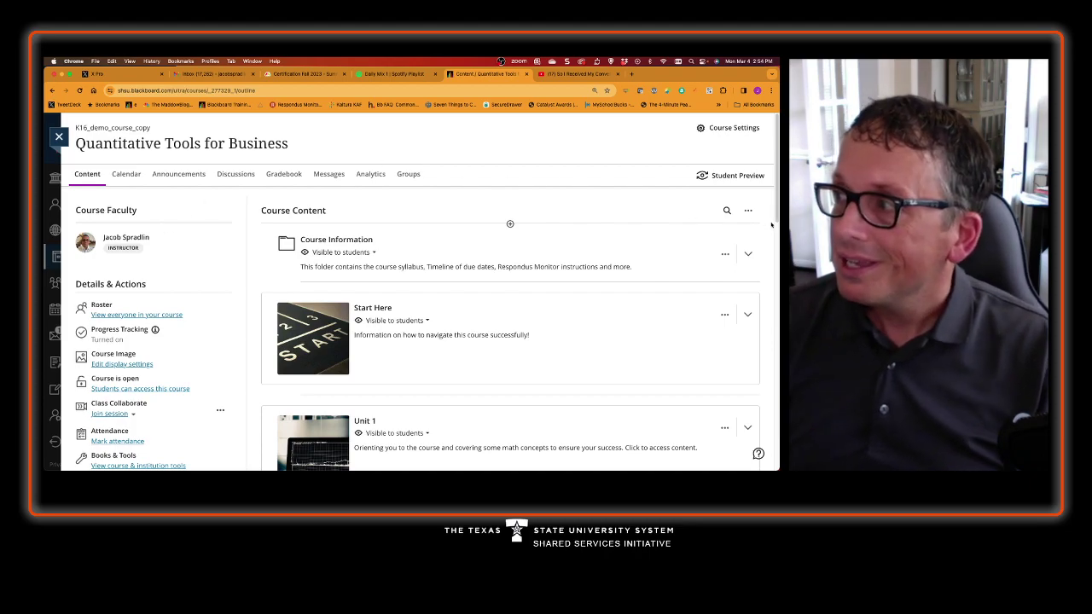
- Search the course content for "quanta" and "midterm", and view the midterm exam from the results before closing it
click(726, 211)
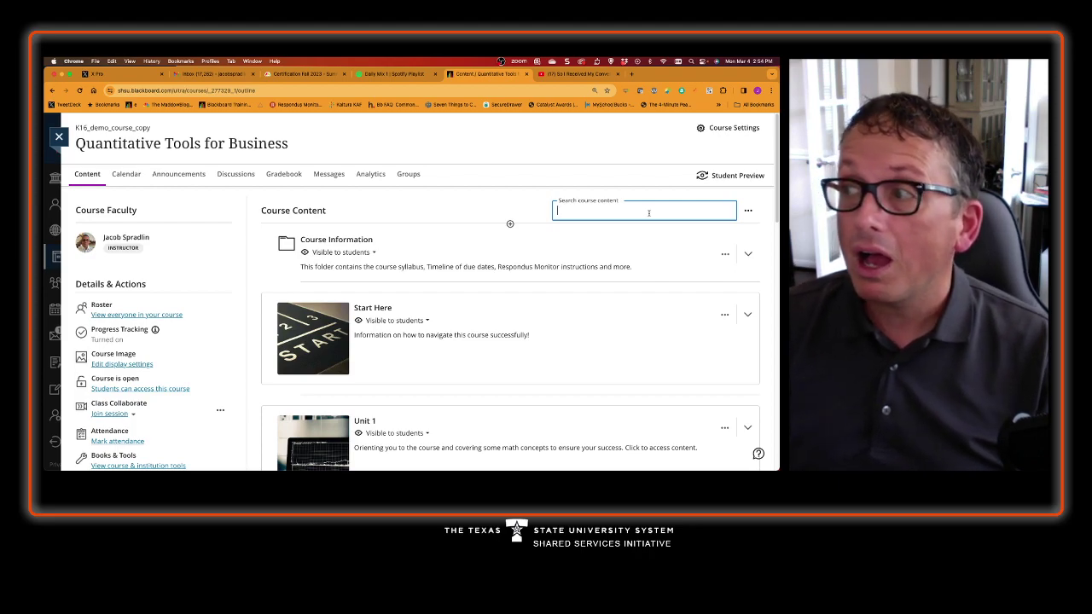
text(quanta)
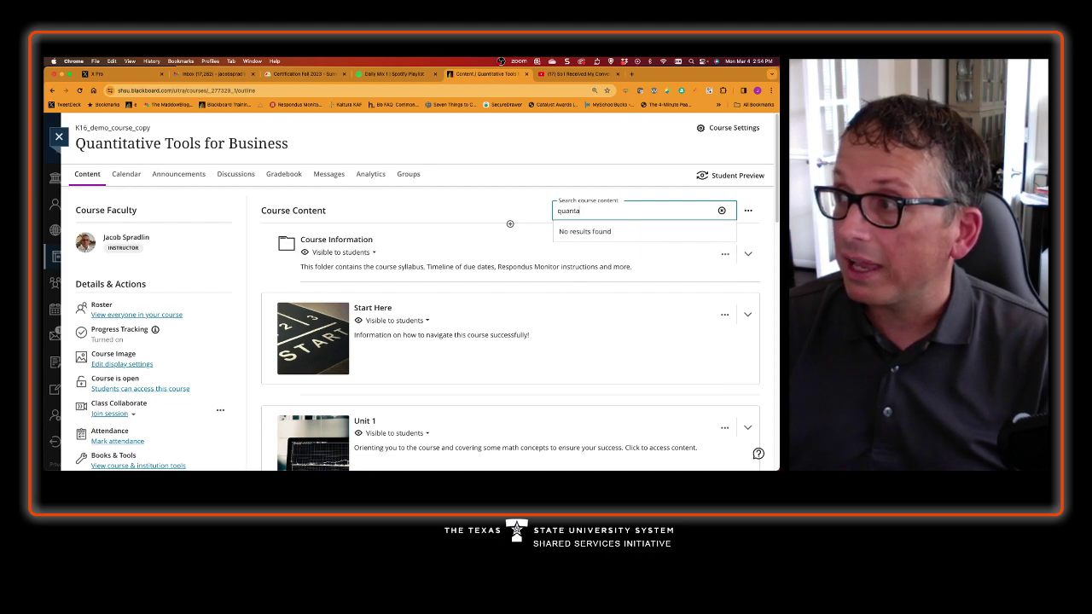
key(BackSpace)
key(BackSpace)
key(BackSpace)
text(midterm)
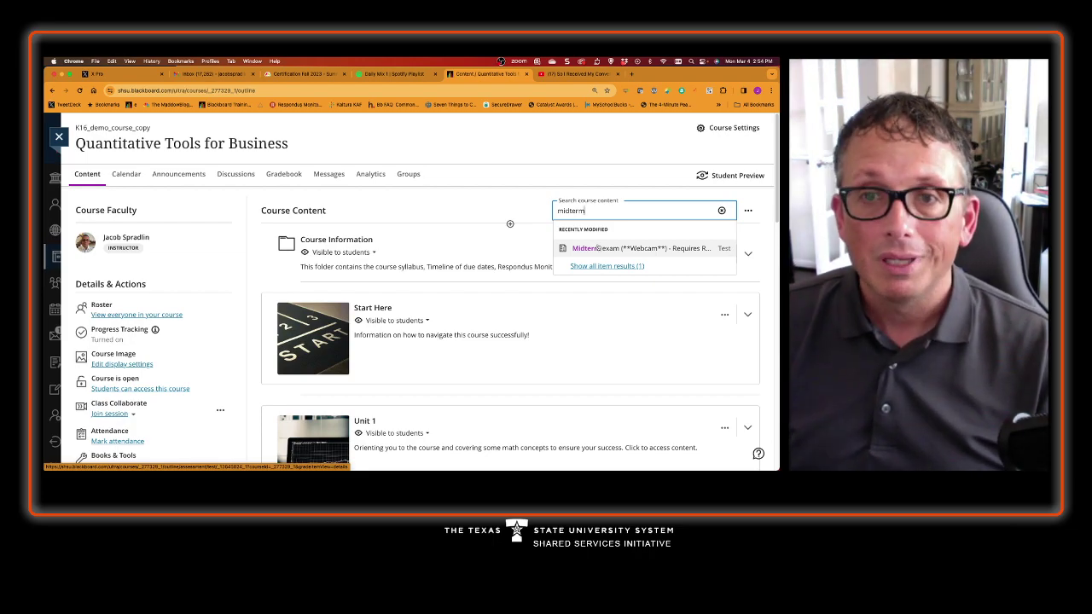
click(614, 249)
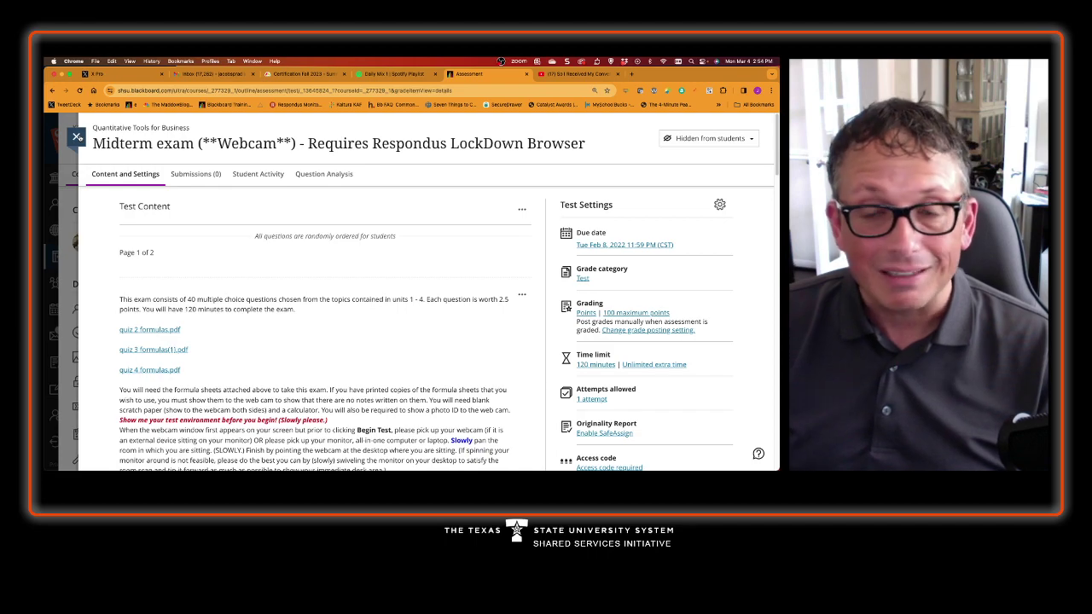
click(76, 137)
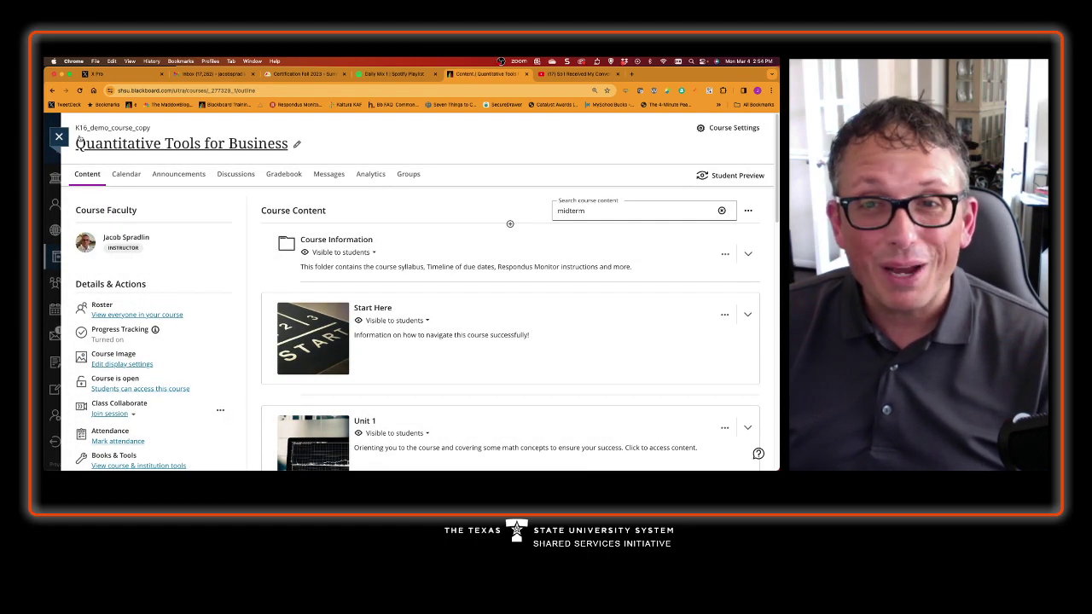